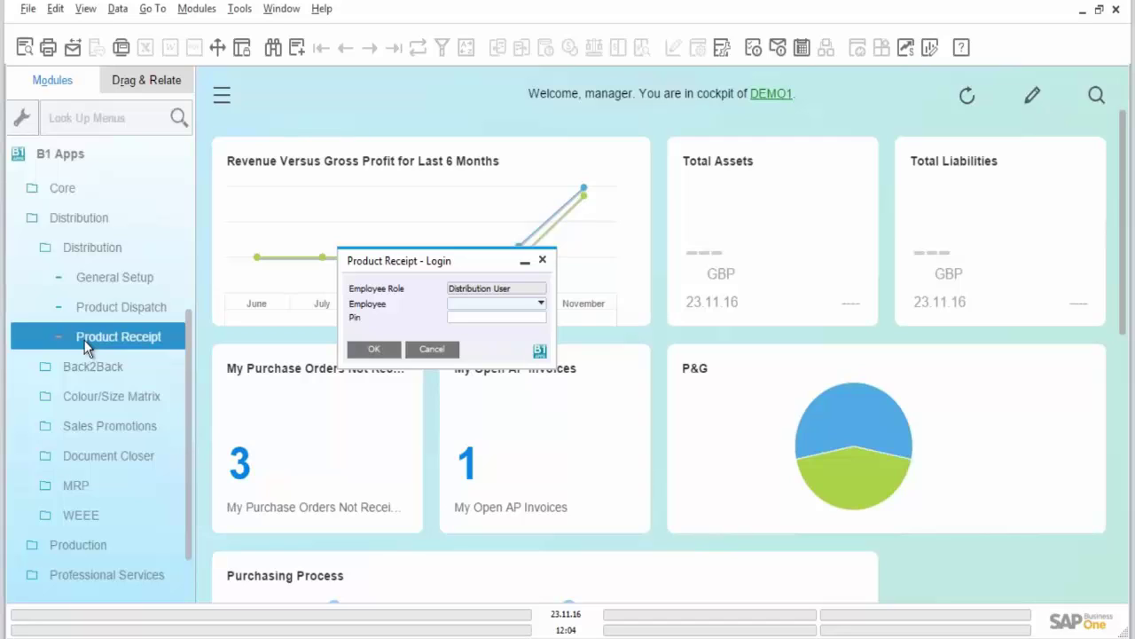
- Log in to Product Receipt with the distribution user's employee name, leaving the PIN empty
{"action": "left_click", "coordinate": [488, 303]}
{"action": "left_click", "coordinate": [488, 332]}
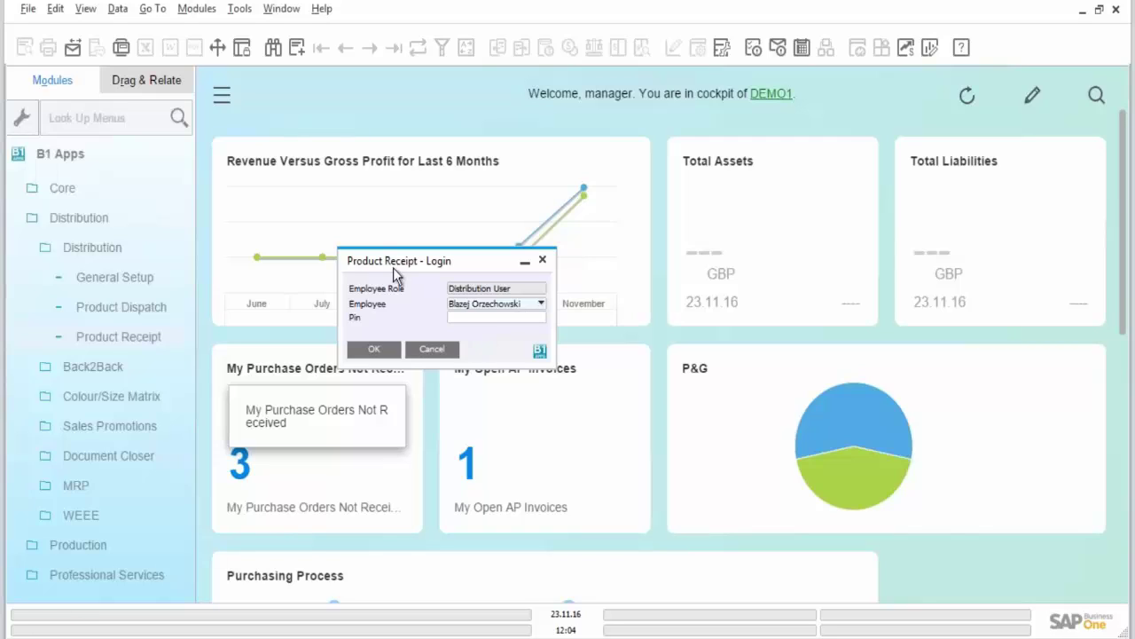
{"action": "left_click", "coordinate": [373, 350]}
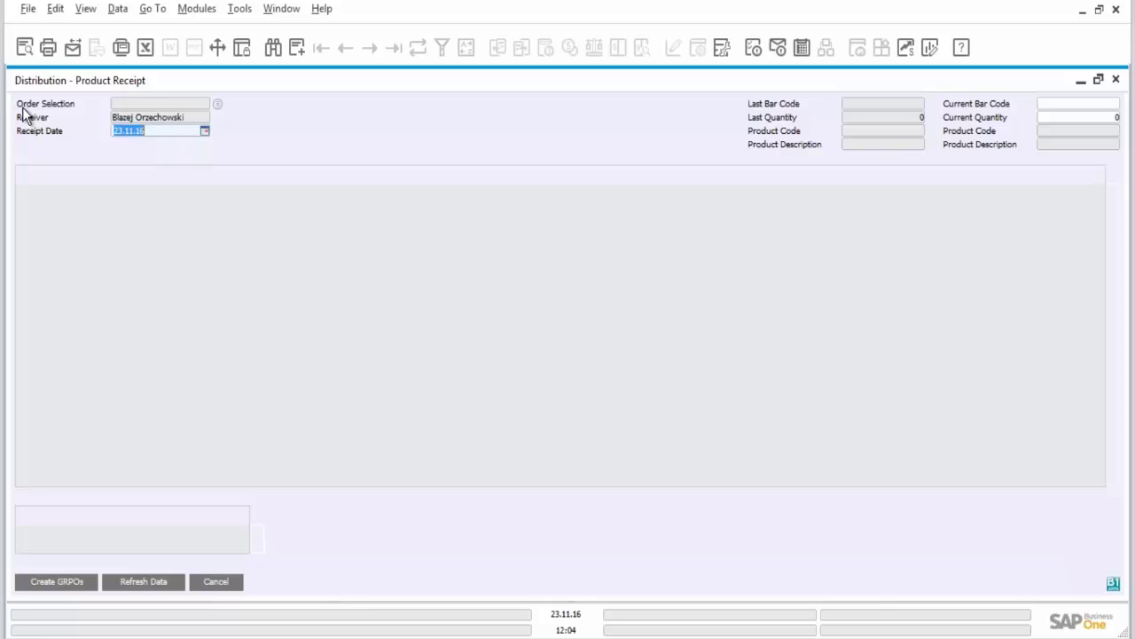
- Load the last-listed Lasercom purchase order dated 23.11.16 into the product receipt
{"action": "left_click", "coordinate": [218, 104]}
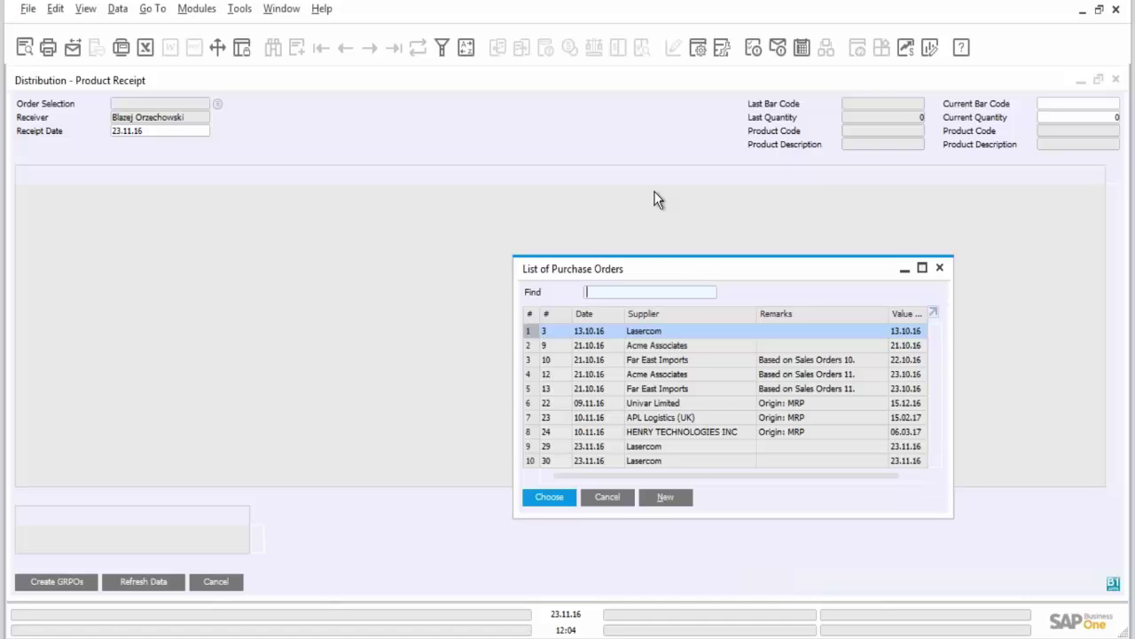
{"action": "left_click", "coordinate": [548, 462]}
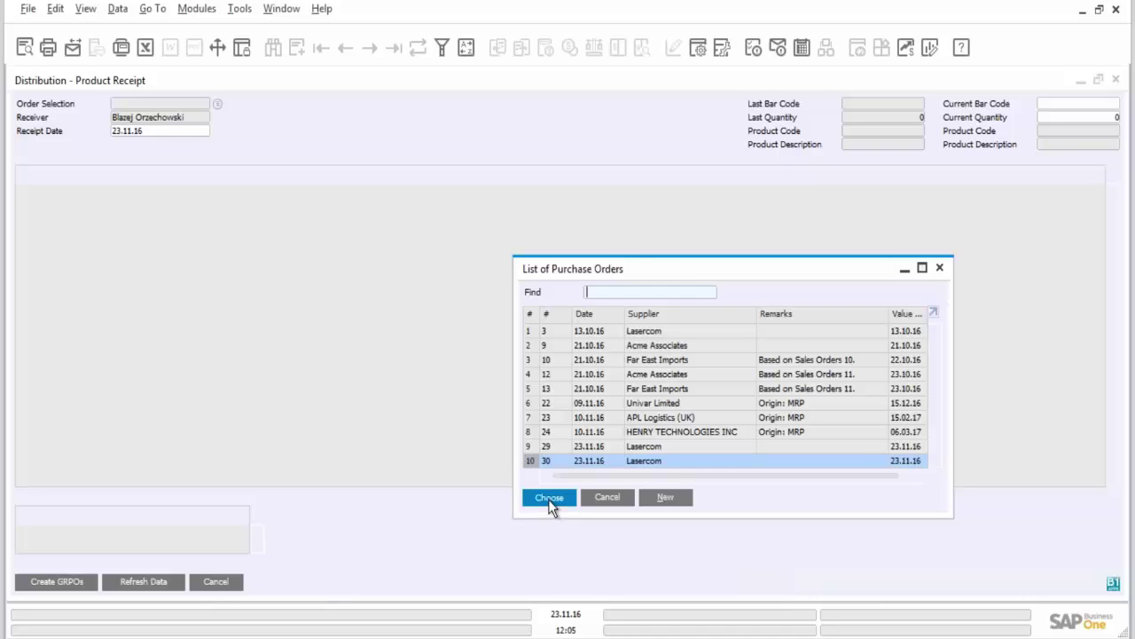
{"action": "left_click", "coordinate": [549, 498]}
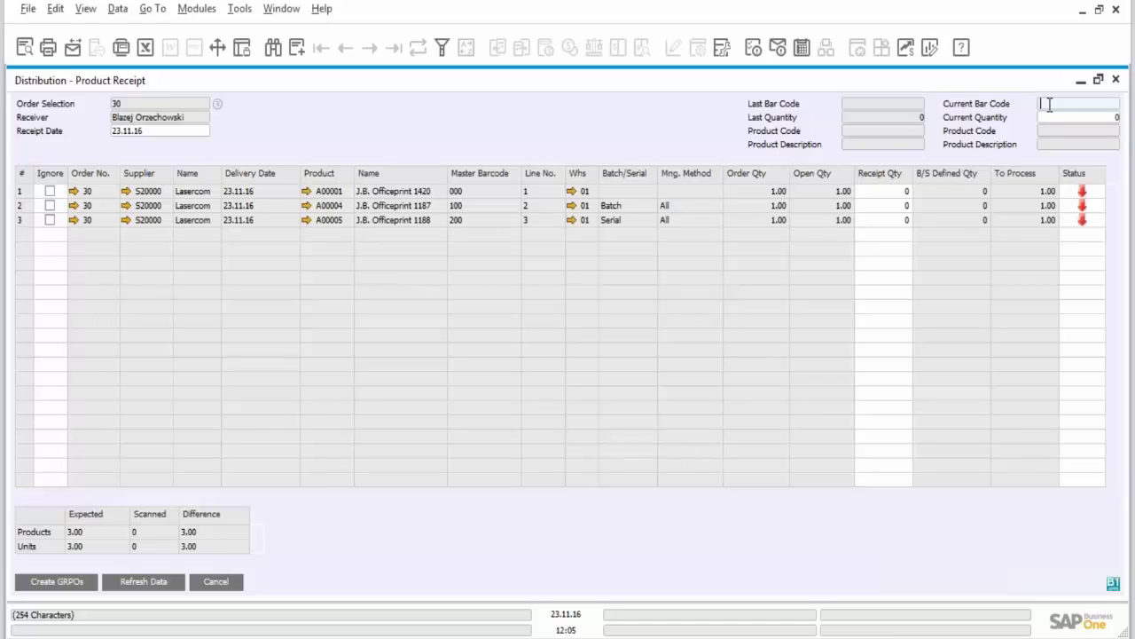
- Receive a quantity of 20 for barcode 000 and continue with the over-receipt
{"action": "type", "text": "000"}
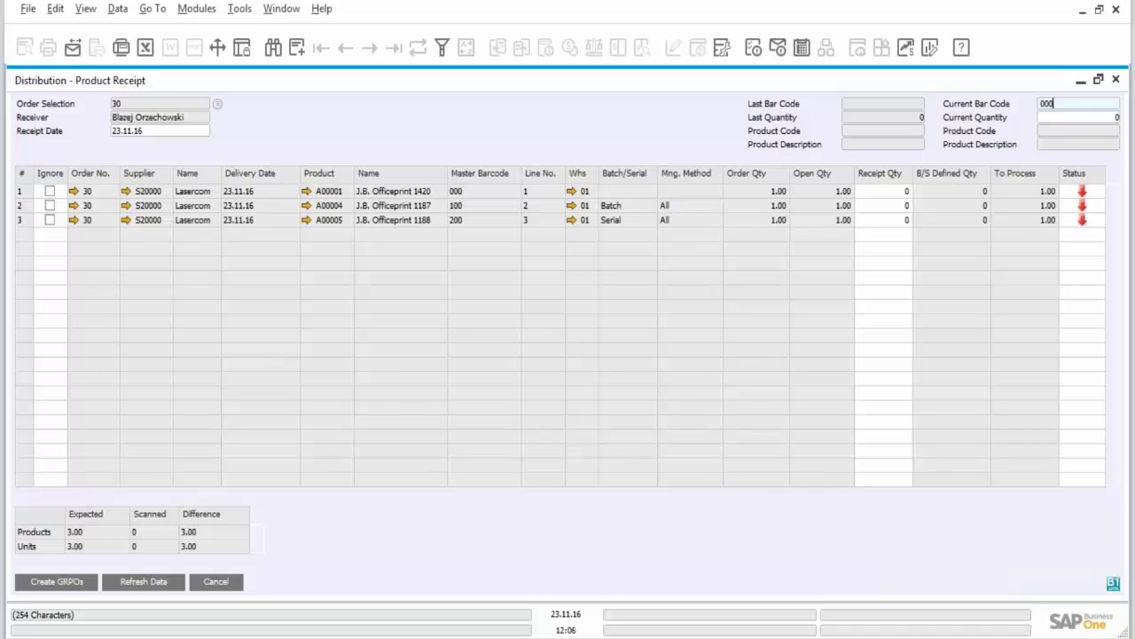
{"action": "key", "text": "Return"}
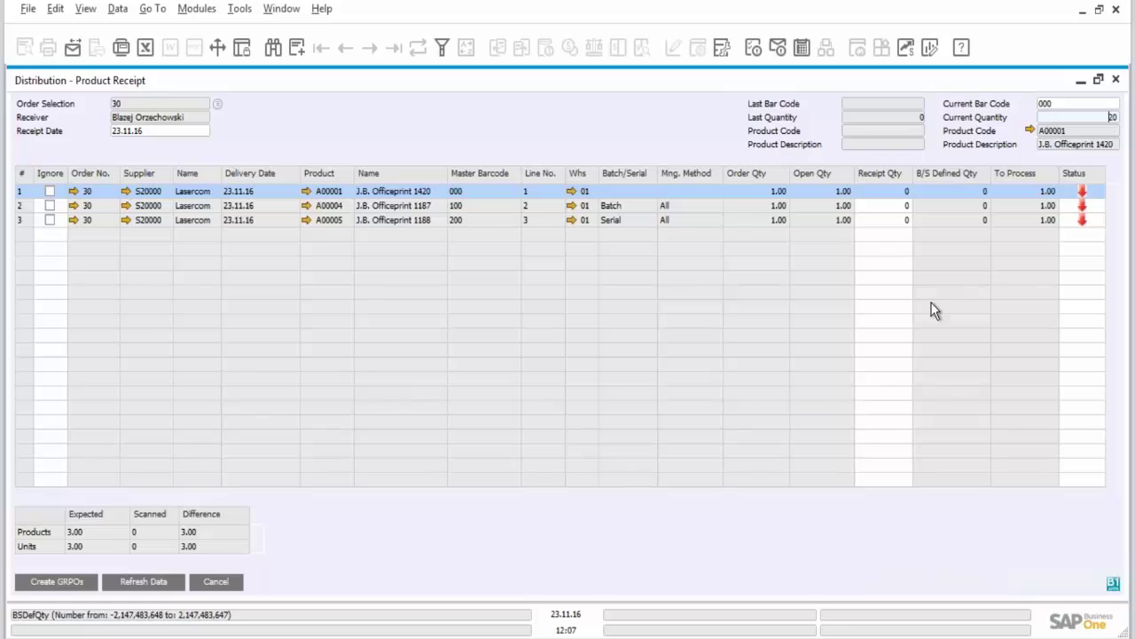
{"action": "key", "text": "Return"}
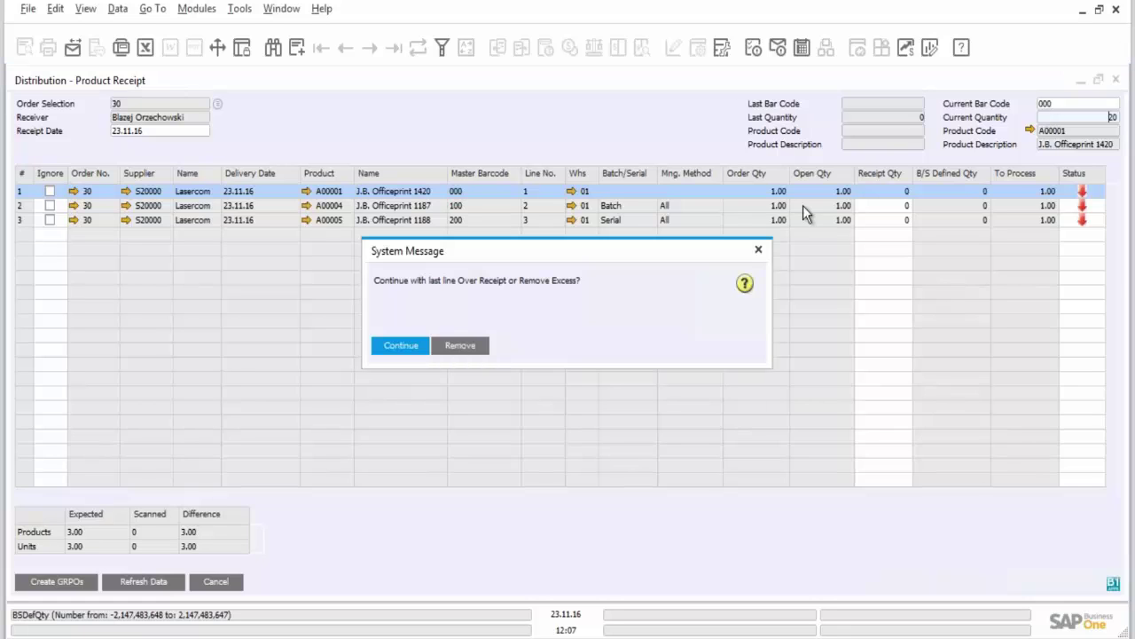
{"action": "left_click", "coordinate": [399, 346]}
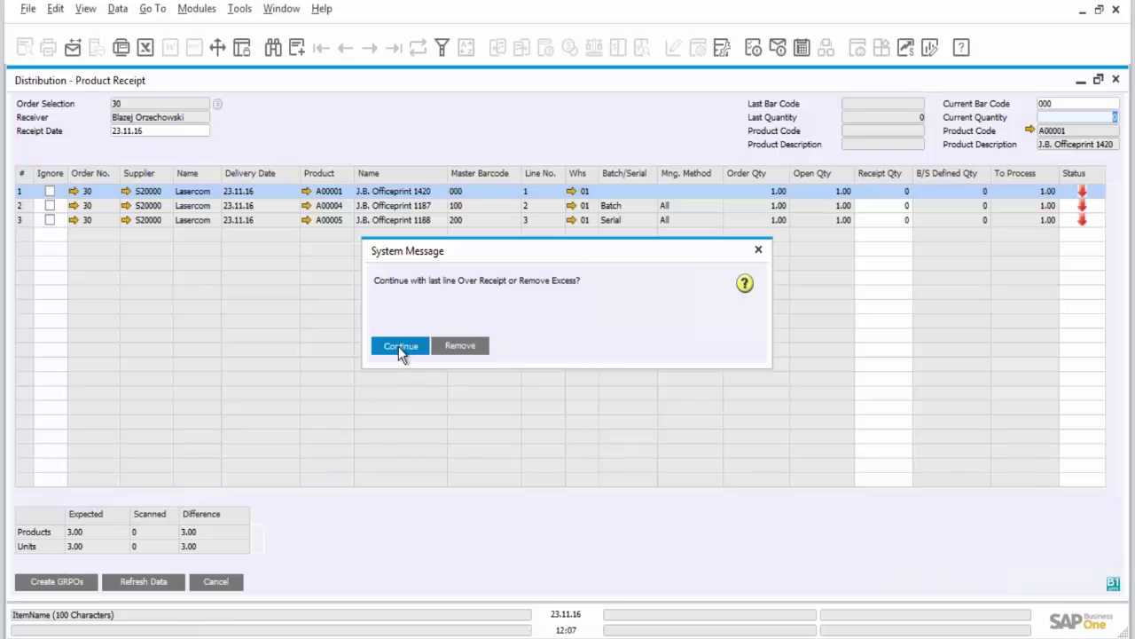
{"action": "left_click", "coordinate": [398, 346]}
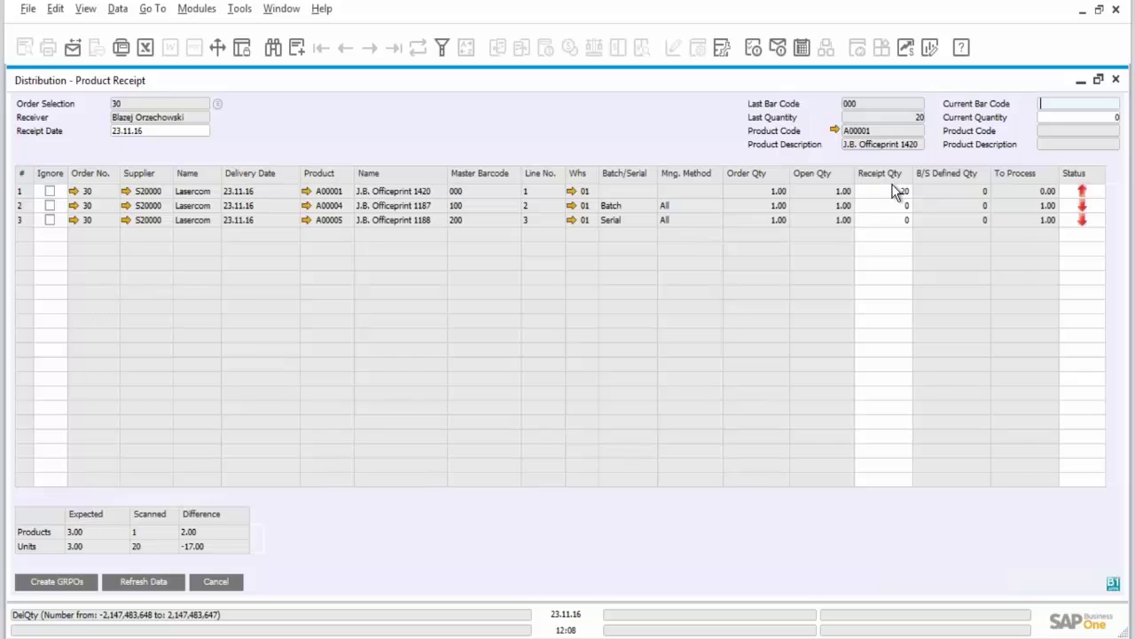
- Try to scan a product with barcode 111
{"action": "type", "text": "111"}
{"action": "key", "text": "Return"}
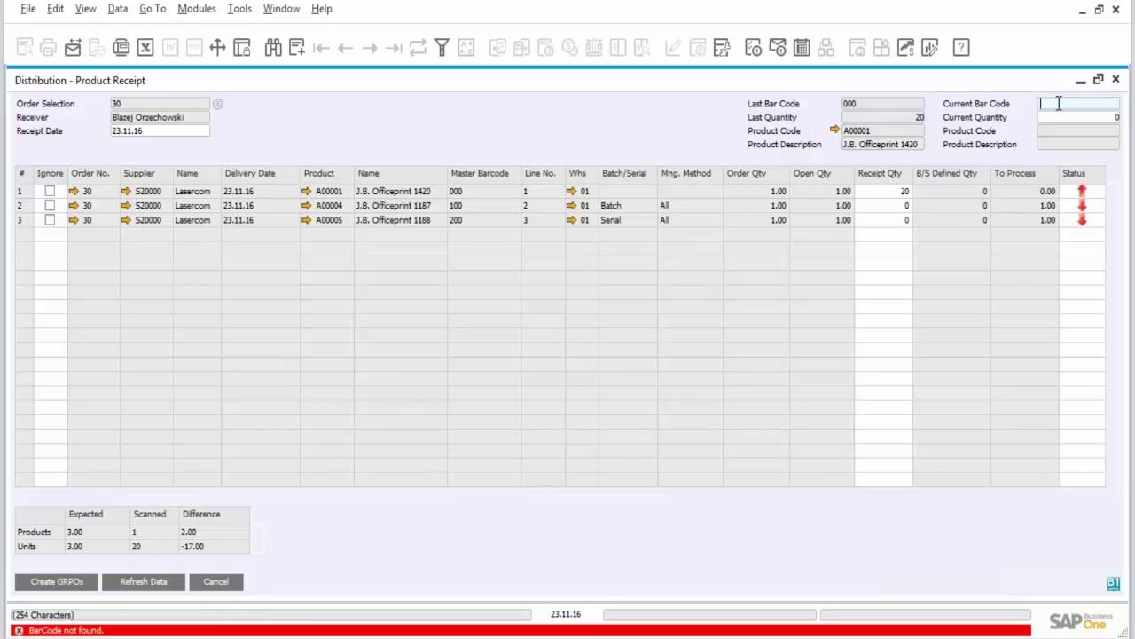
- Receive a quantity of 1 for barcode 100 and open the batch number definition for that line
{"action": "type", "text": "100"}
{"action": "key", "text": "Return"}
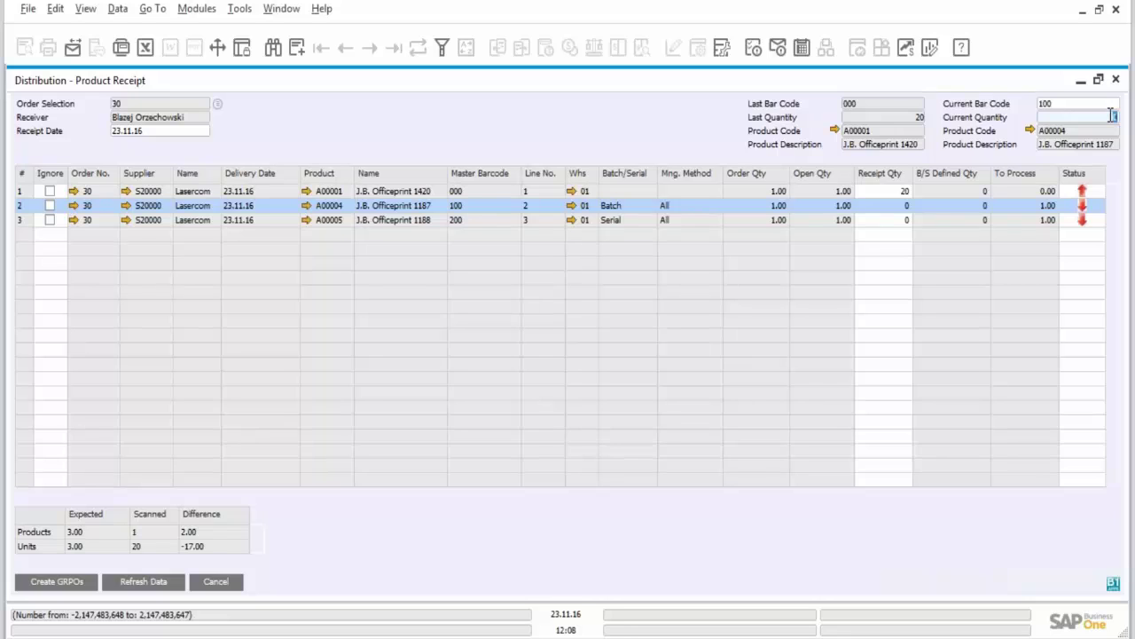
{"action": "type", "text": "1"}
{"action": "key", "text": "Return"}
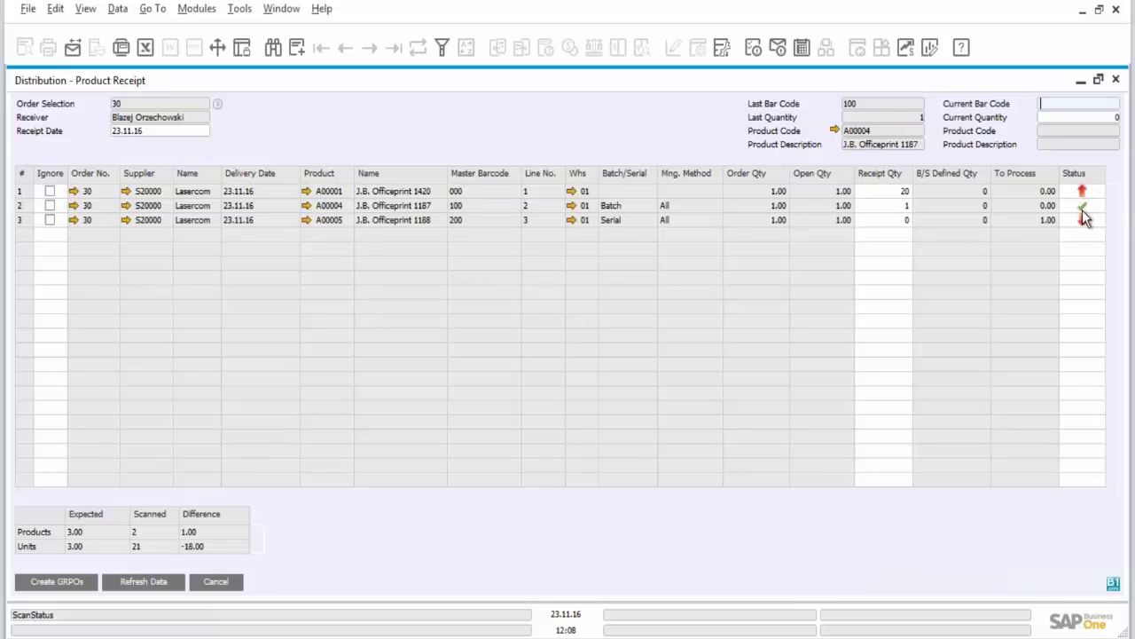
{"action": "double_click", "coordinate": [916, 217]}
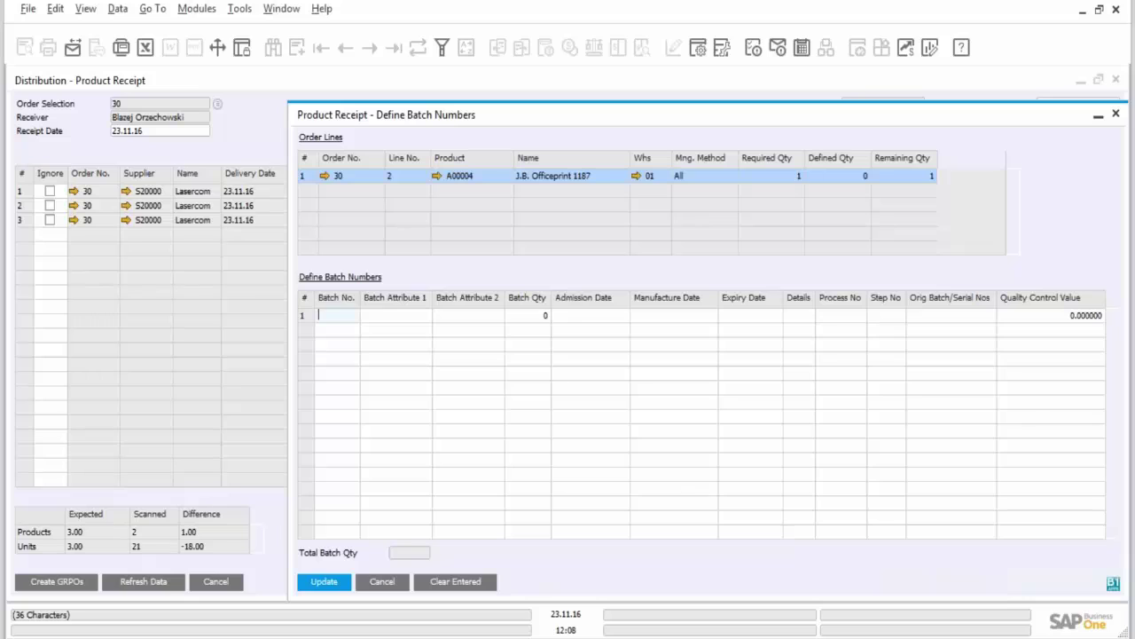
- Try to define batch 997 without a quantity, with admission and manufacture dates 23.11.16 and expiry date 23.11.17
{"action": "type", "text": "997"}
{"action": "key", "text": "Tab"}
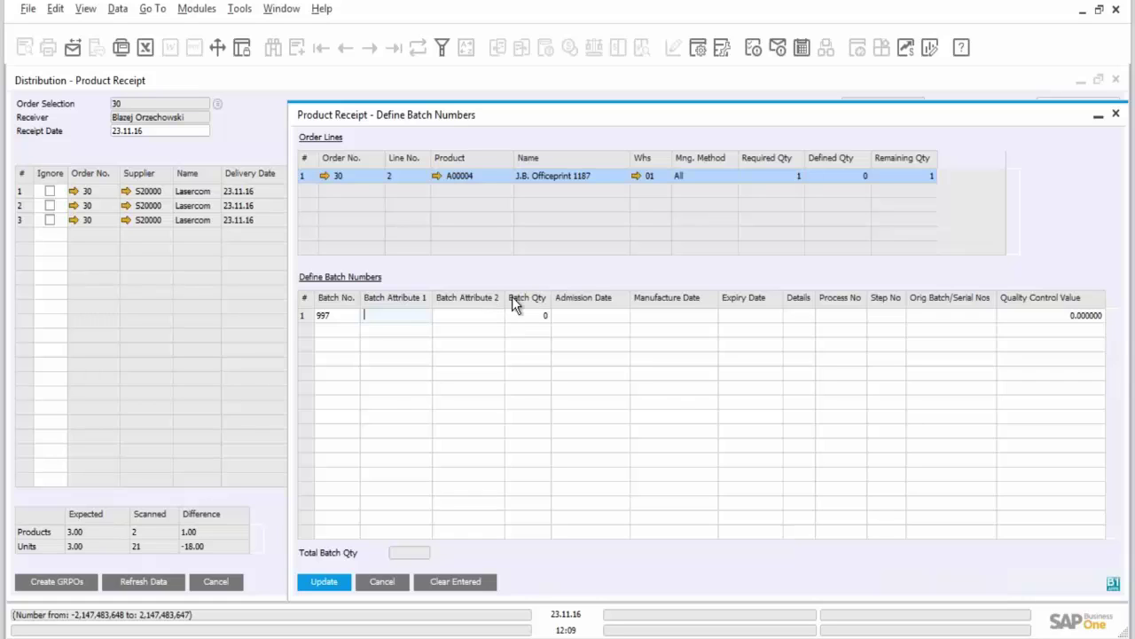
{"action": "left_click", "coordinate": [587, 318]}
{"action": "type", "text": "23.11.16"}
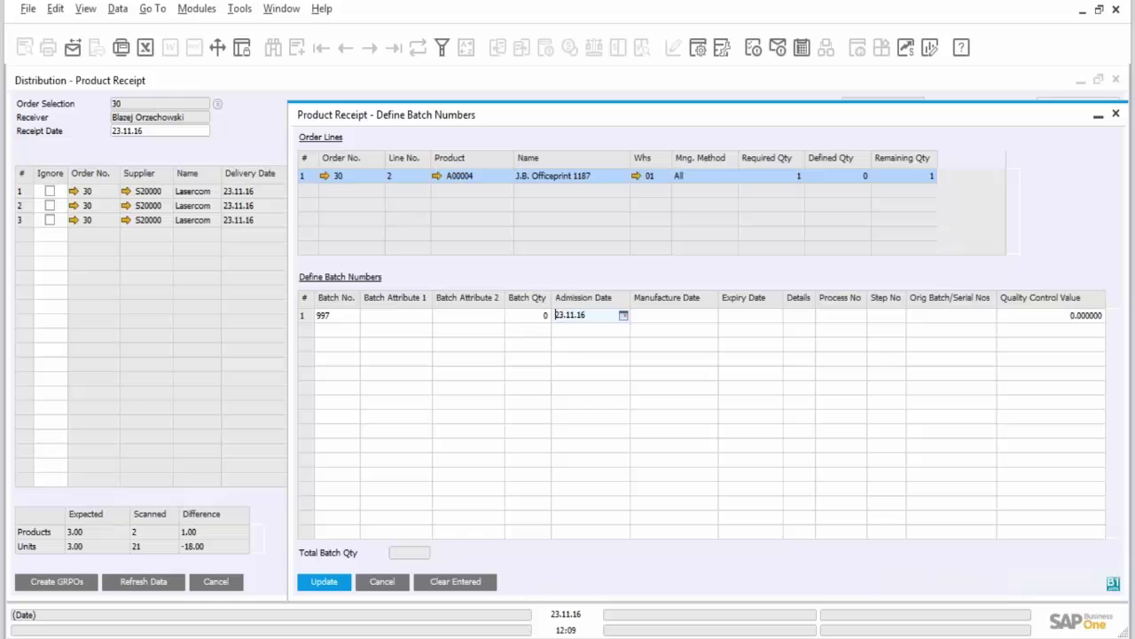
{"action": "left_click", "coordinate": [665, 318]}
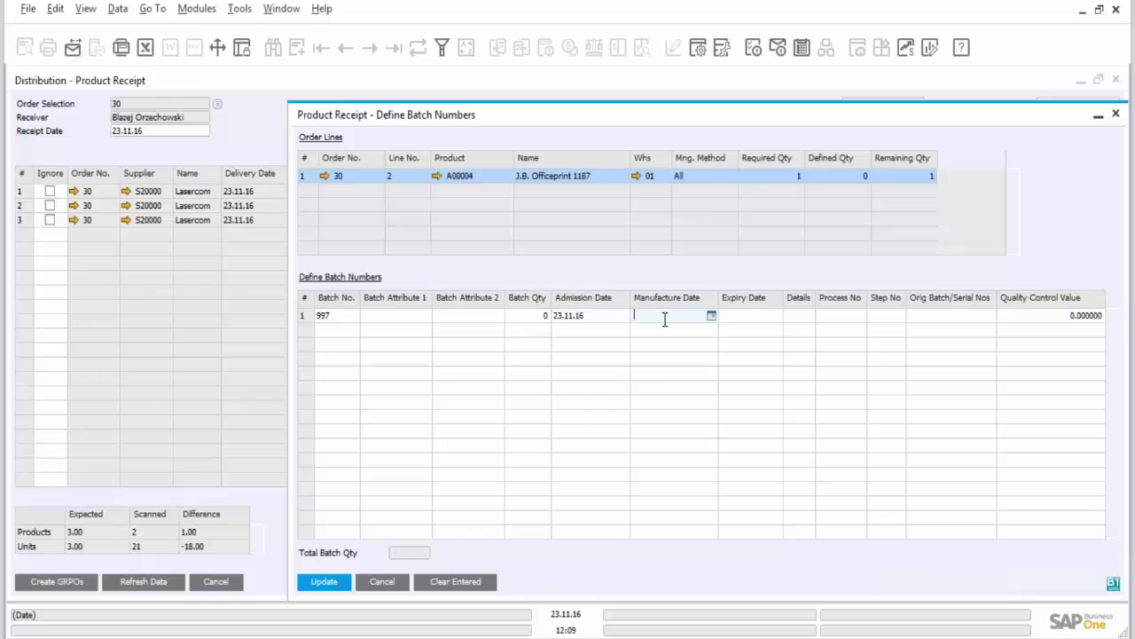
{"action": "type", "text": "23.11.16"}
{"action": "left_click", "coordinate": [759, 318]}
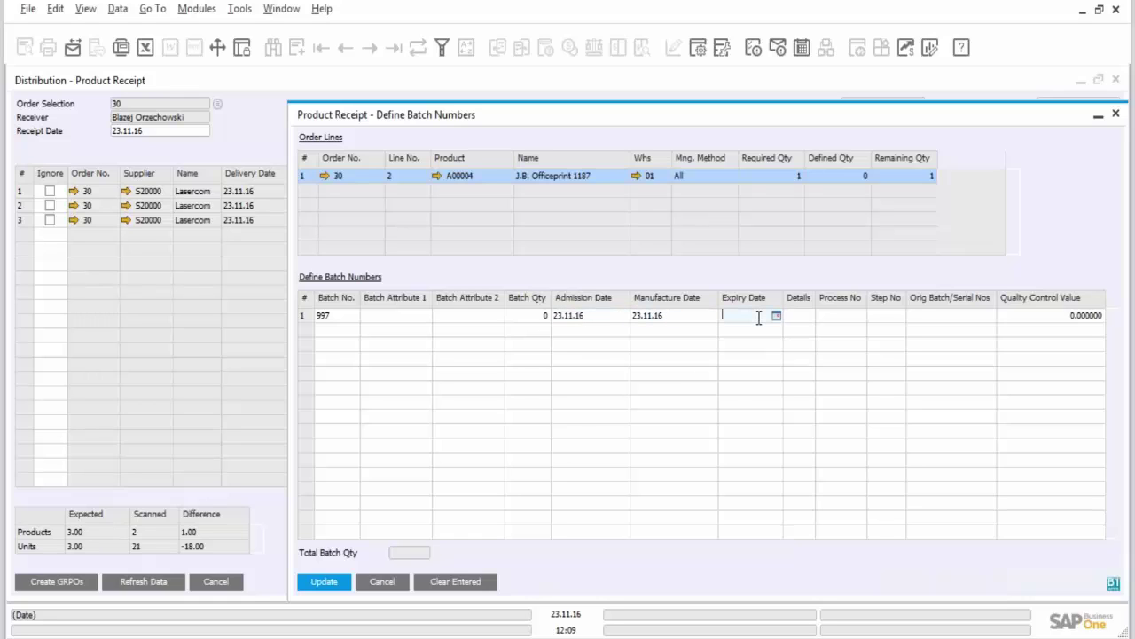
{"action": "type", "text": "23.11.17"}
{"action": "key", "text": "Tab"}
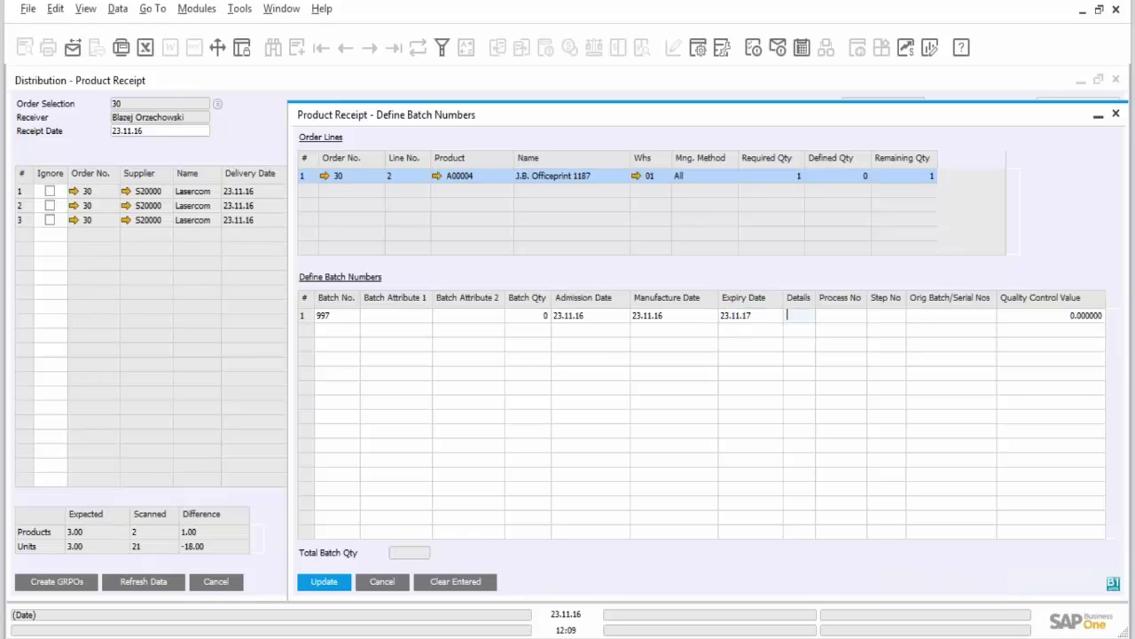
{"action": "left_click", "coordinate": [323, 584]}
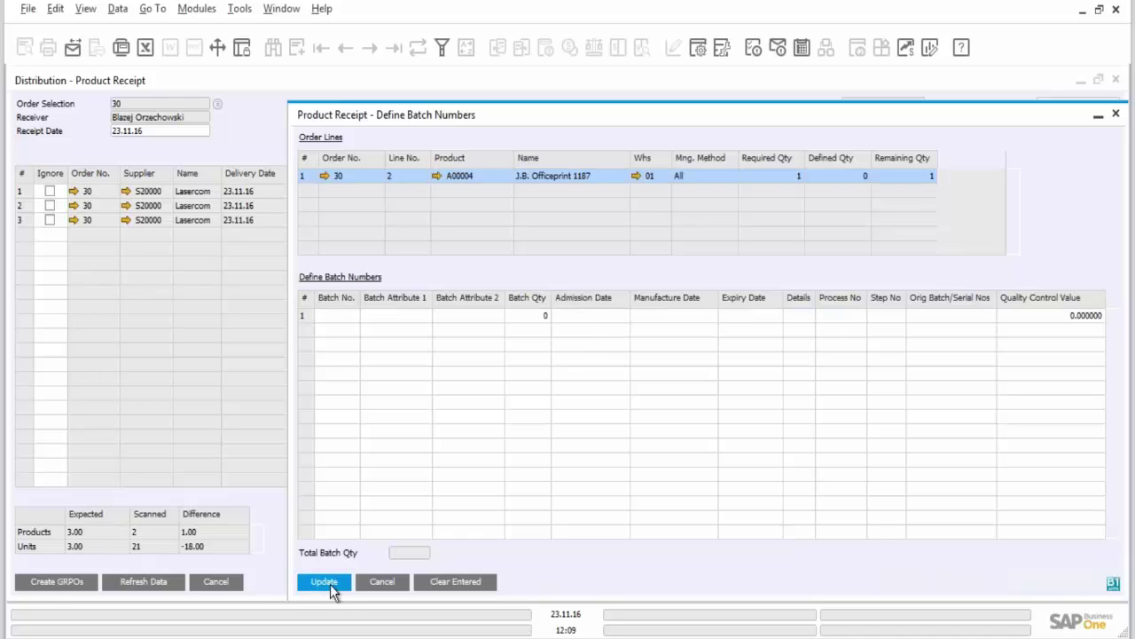
{"action": "left_click", "coordinate": [332, 586]}
{"action": "left_click", "coordinate": [324, 583]}
- Define batch 996 with quantity 1, admission and manufacture dates 23.11.16 and expiry date 23.11.17, and save it to the A00004 line
{"action": "type", "text": "996"}
{"action": "key", "text": "Tab"}
{"action": "key", "text": "Tab"}
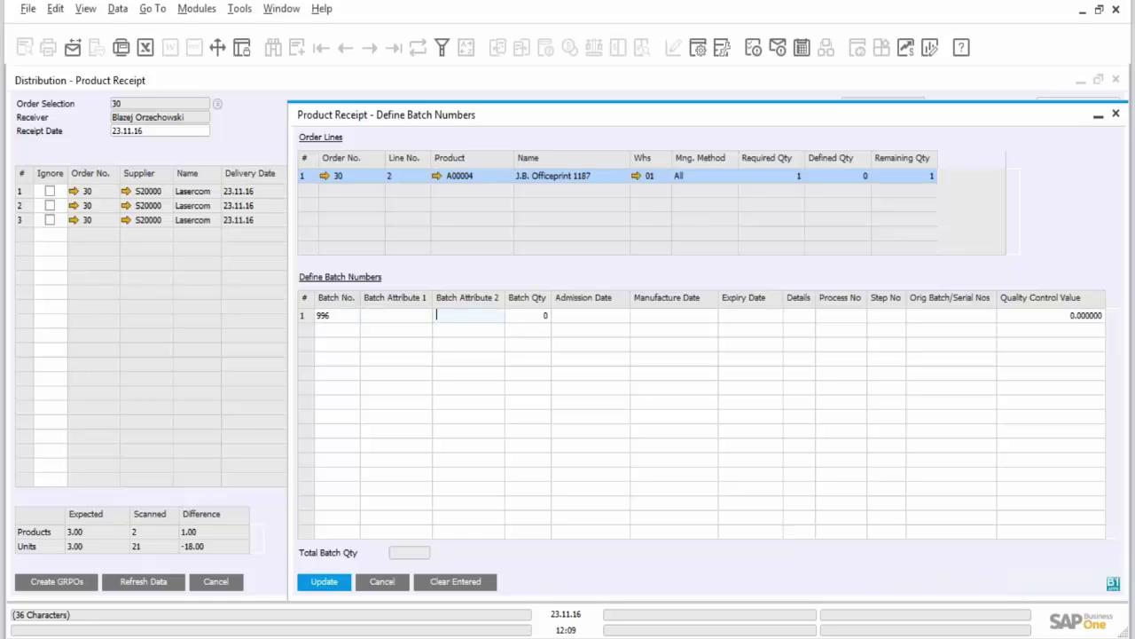
{"action": "key", "text": "Tab"}
{"action": "type", "text": "1"}
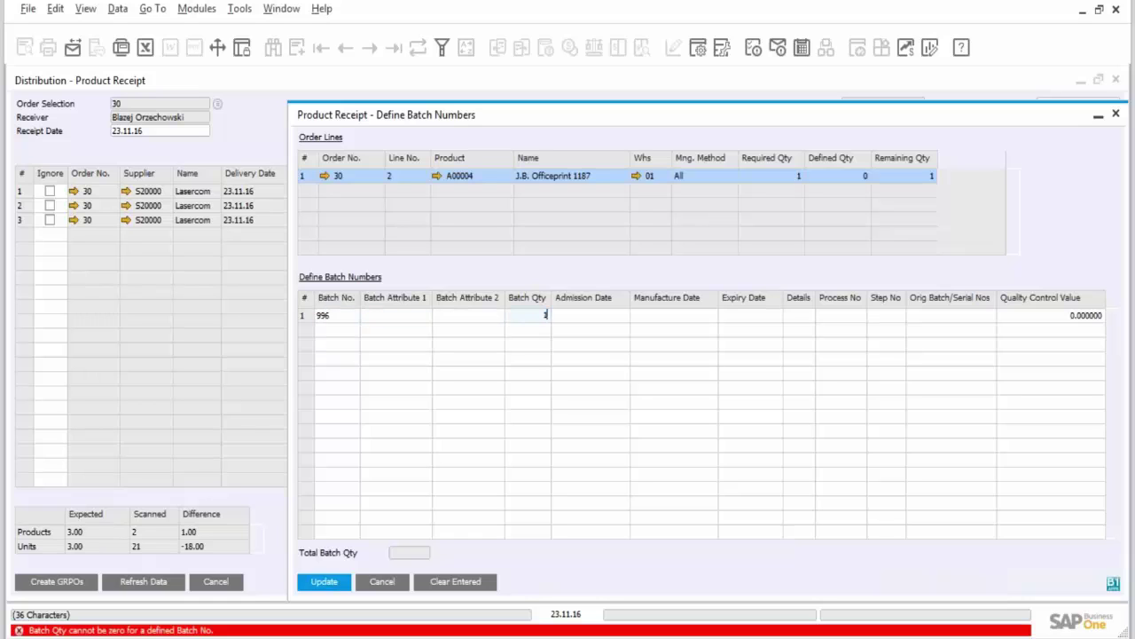
{"action": "key", "text": "Tab"}
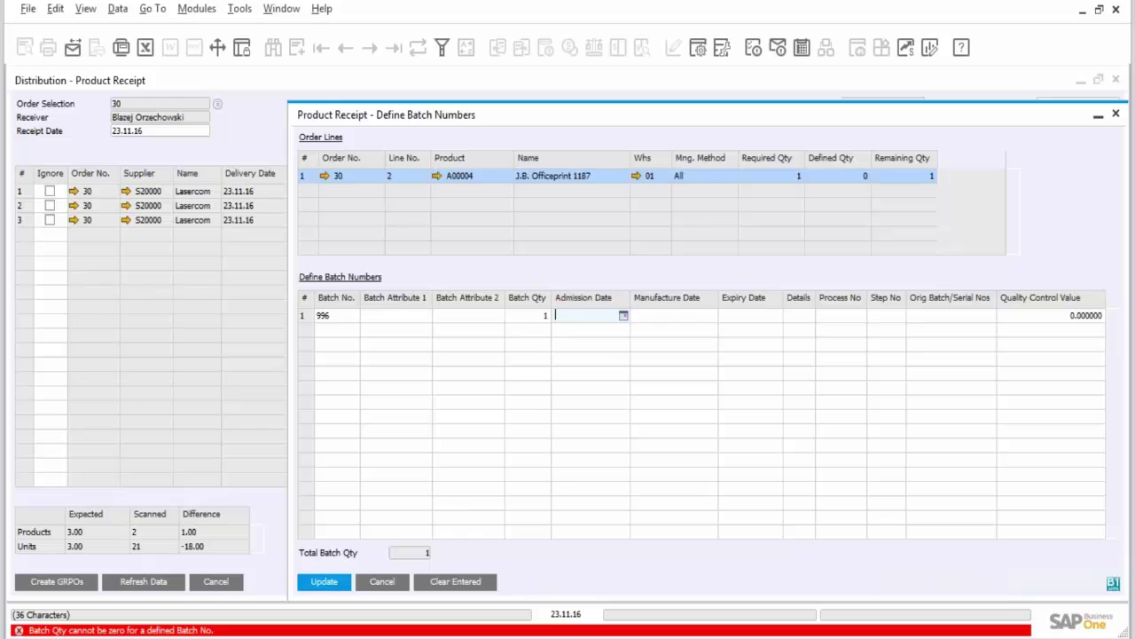
{"action": "key", "text": "Tab"}
{"action": "key", "text": "Tab"}
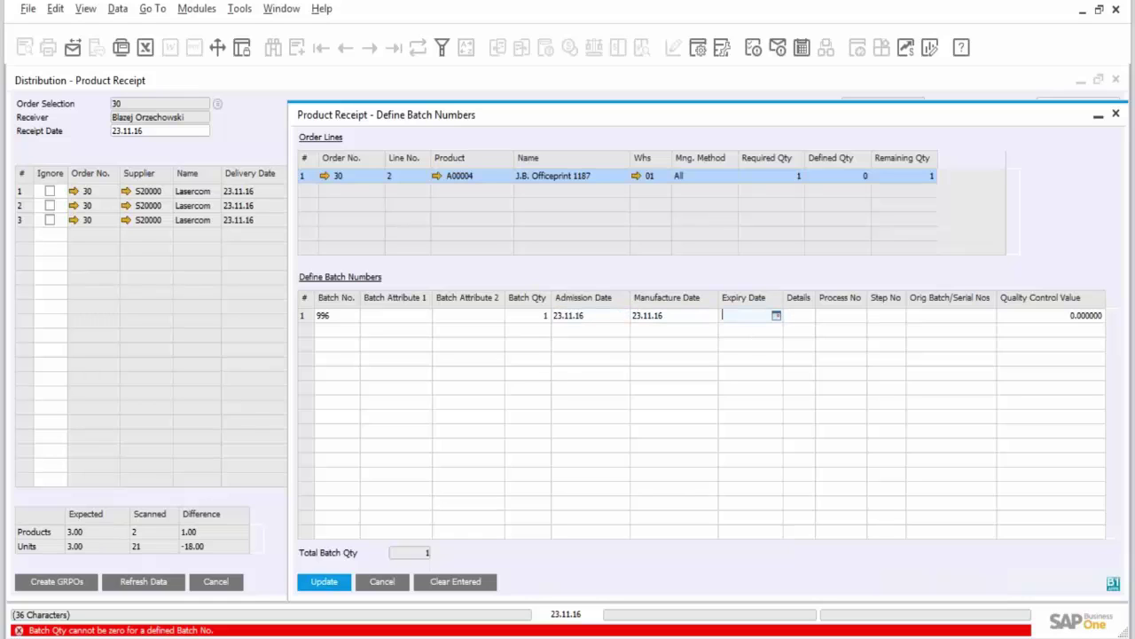
{"action": "type", "text": "23.11.17"}
{"action": "key", "text": "Tab"}
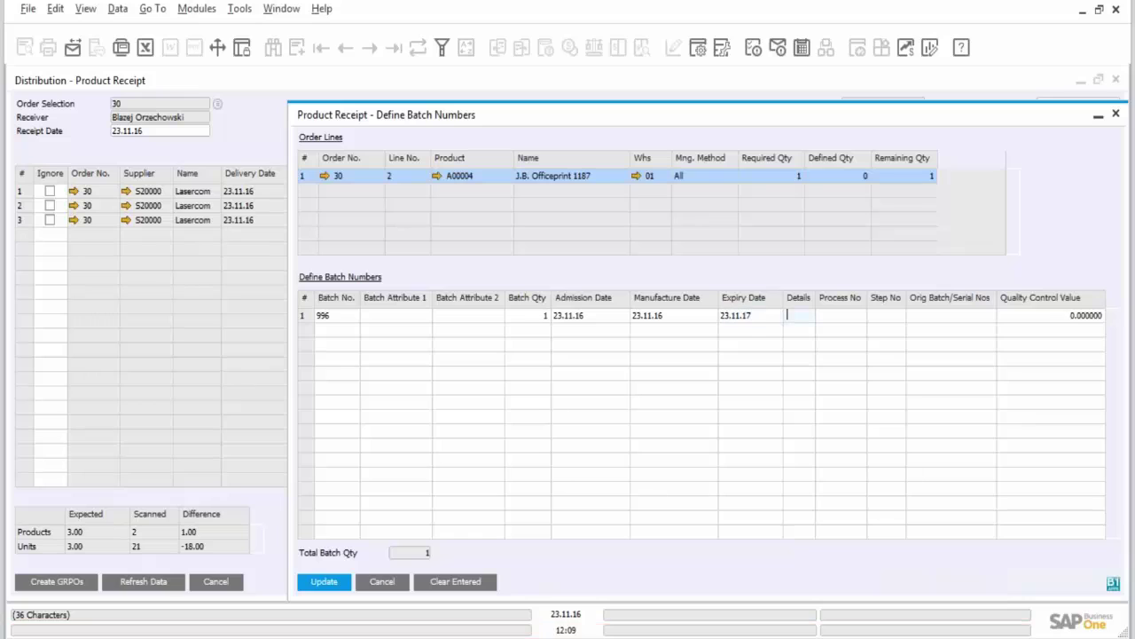
{"action": "left_click", "coordinate": [325, 584]}
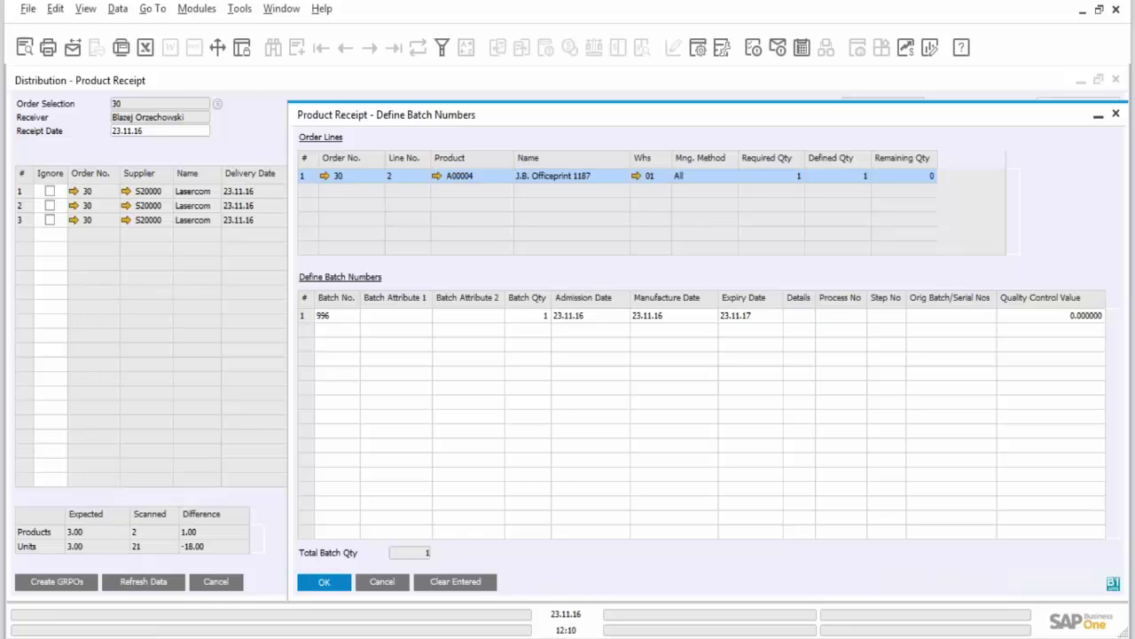
{"action": "key", "text": "Return"}
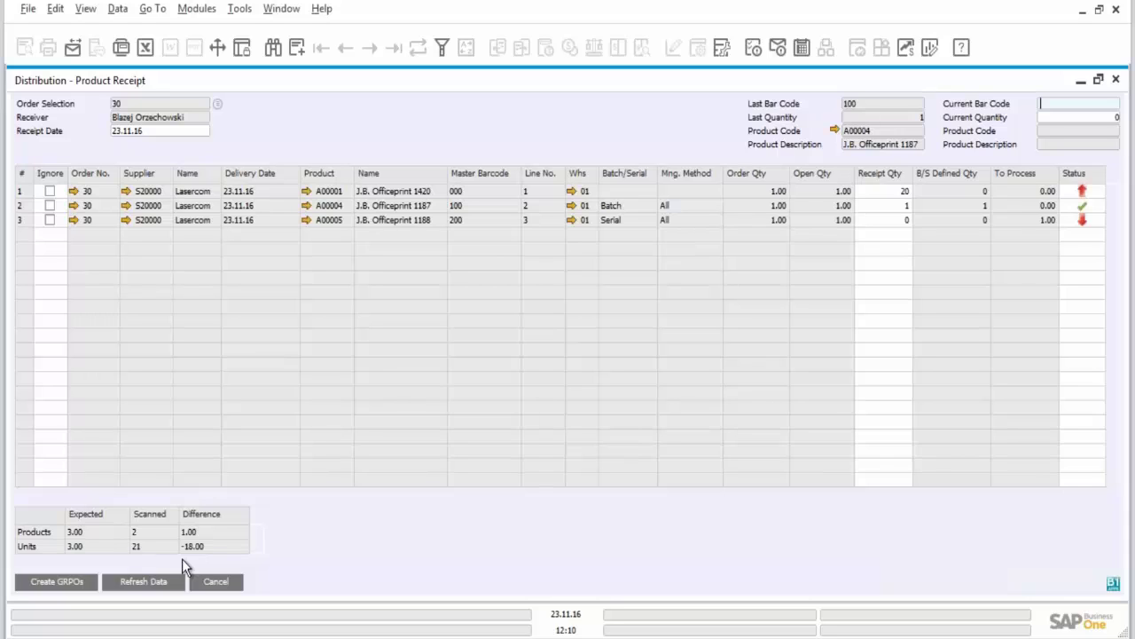
- Create the goods receipt PO from the received lines and review the document linked to product A00001
{"action": "left_click", "coordinate": [63, 583]}
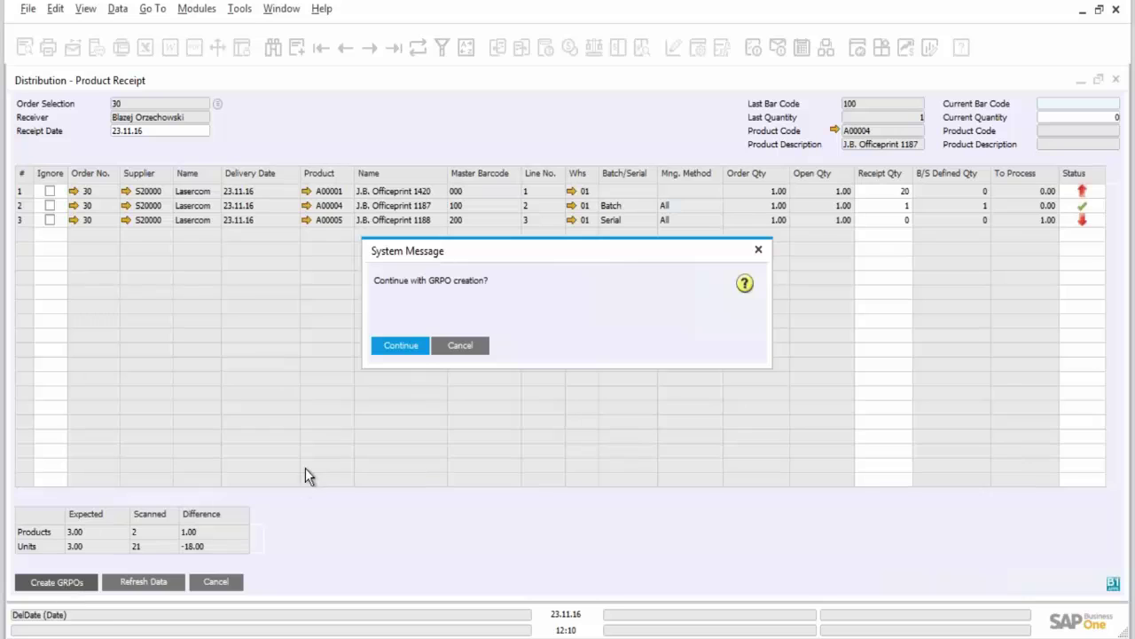
{"action": "left_click", "coordinate": [403, 346]}
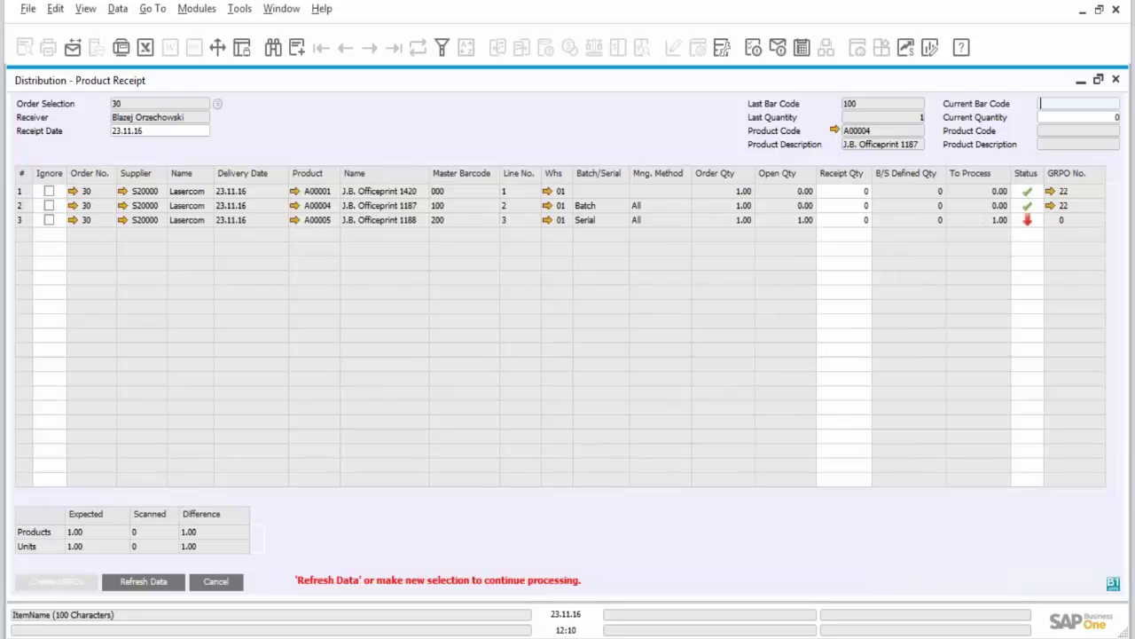
{"action": "left_click", "coordinate": [1055, 195]}
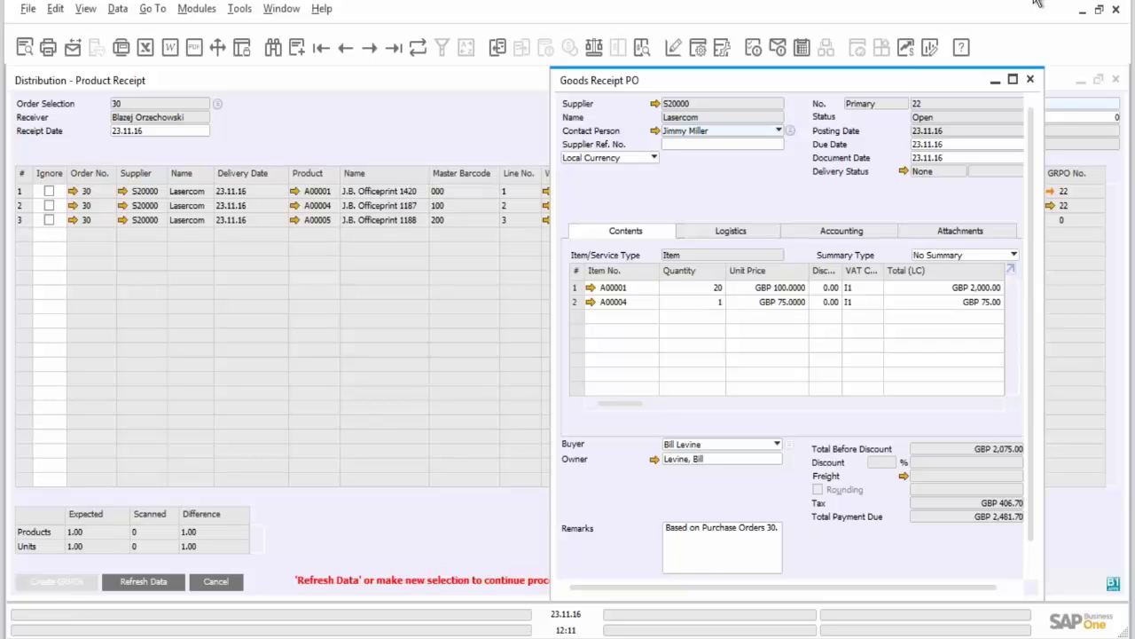
{"action": "left_click", "coordinate": [1034, 84]}
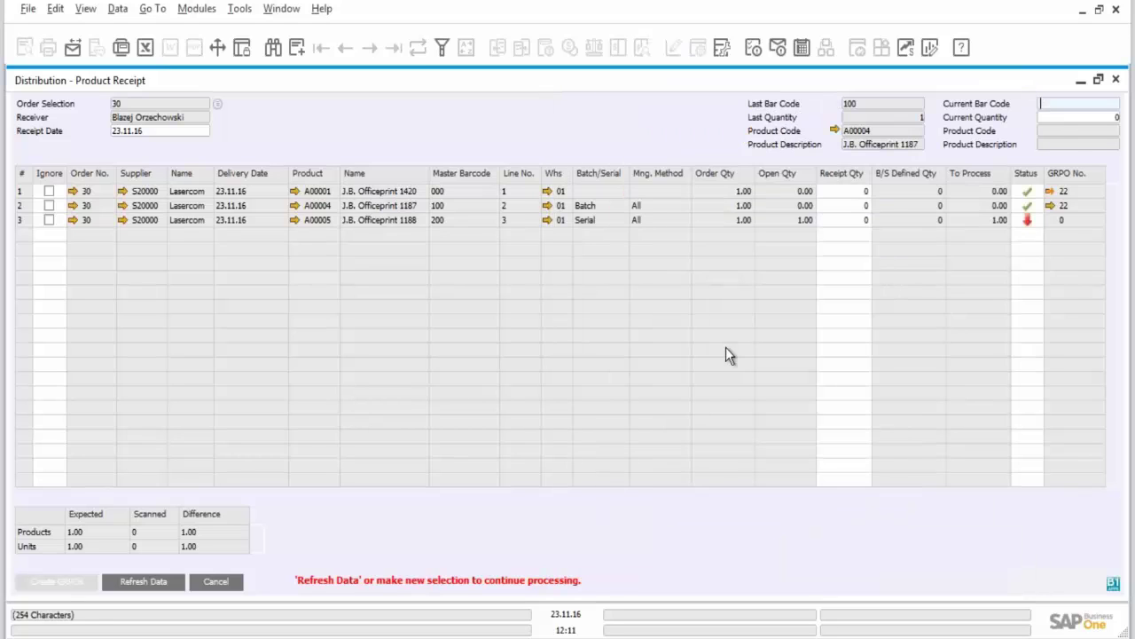
- Close the product receipt and open Product Dispatch from the Distribution module
{"action": "left_click", "coordinate": [215, 582]}
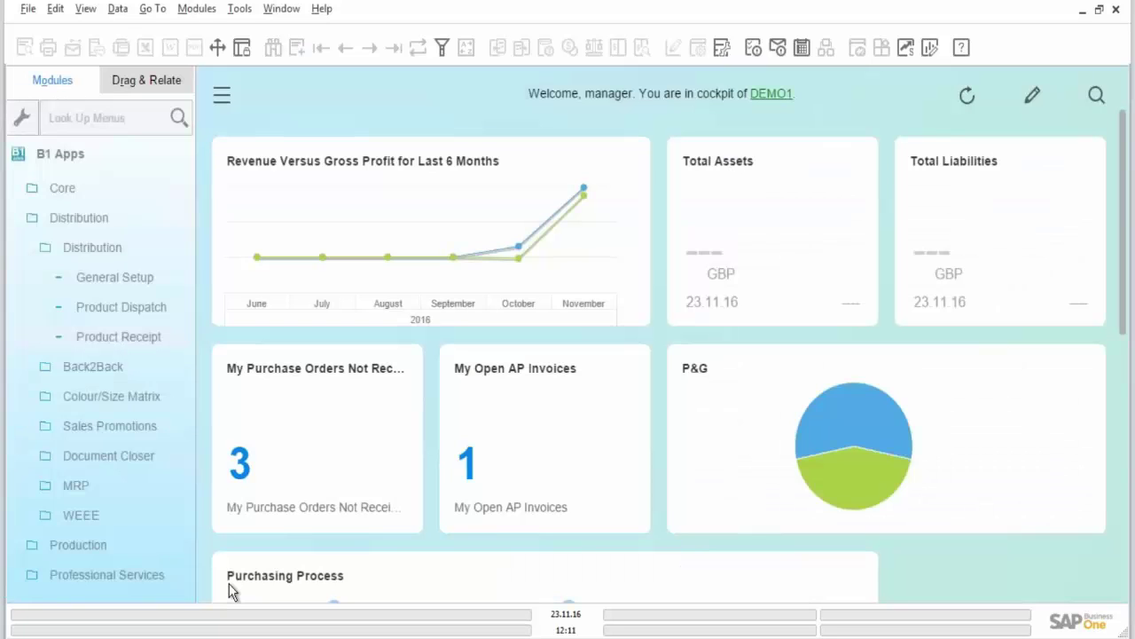
{"action": "left_click", "coordinate": [106, 335]}
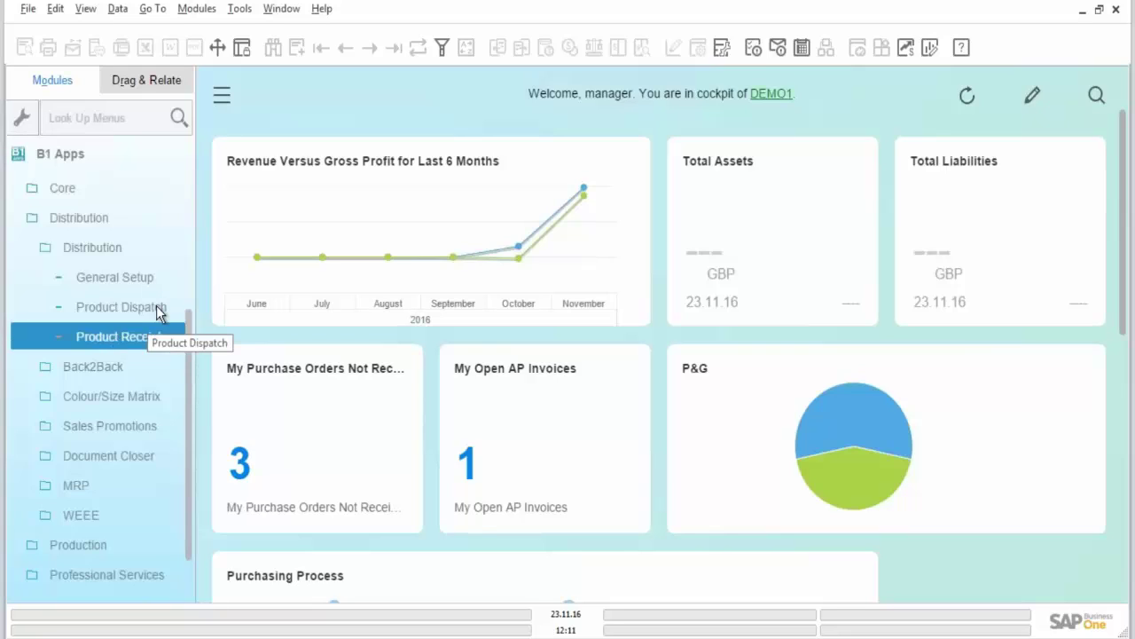
{"action": "left_click", "coordinate": [109, 304]}
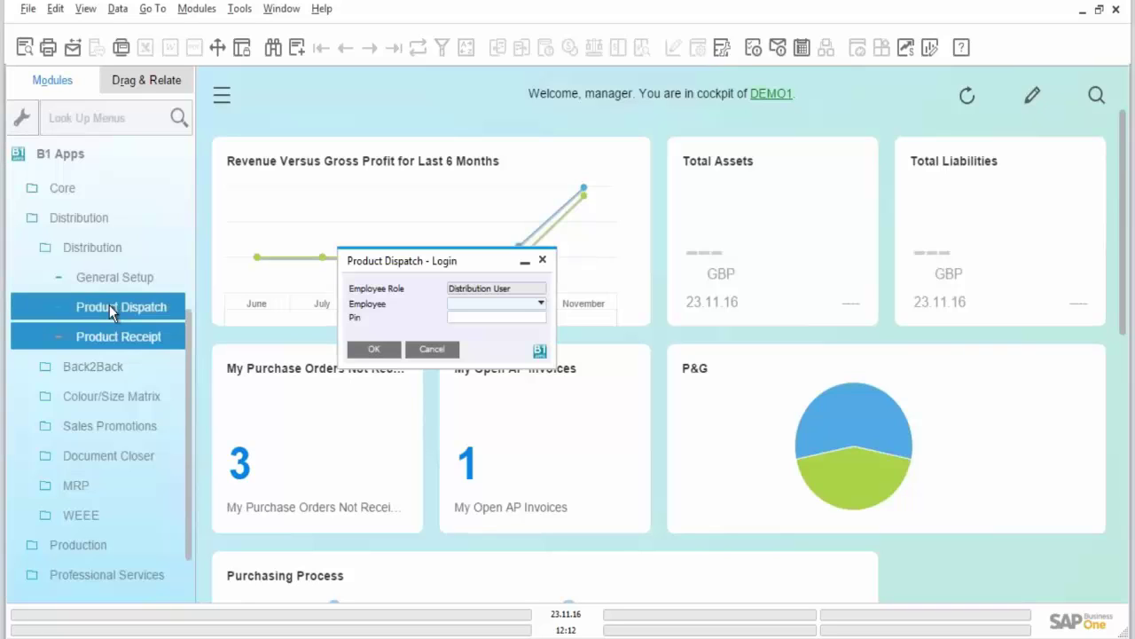
- Log in to Product Dispatch with the employee's name and maximise the dispatch window
{"action": "left_click", "coordinate": [485, 307]}
{"action": "left_click", "coordinate": [469, 328]}
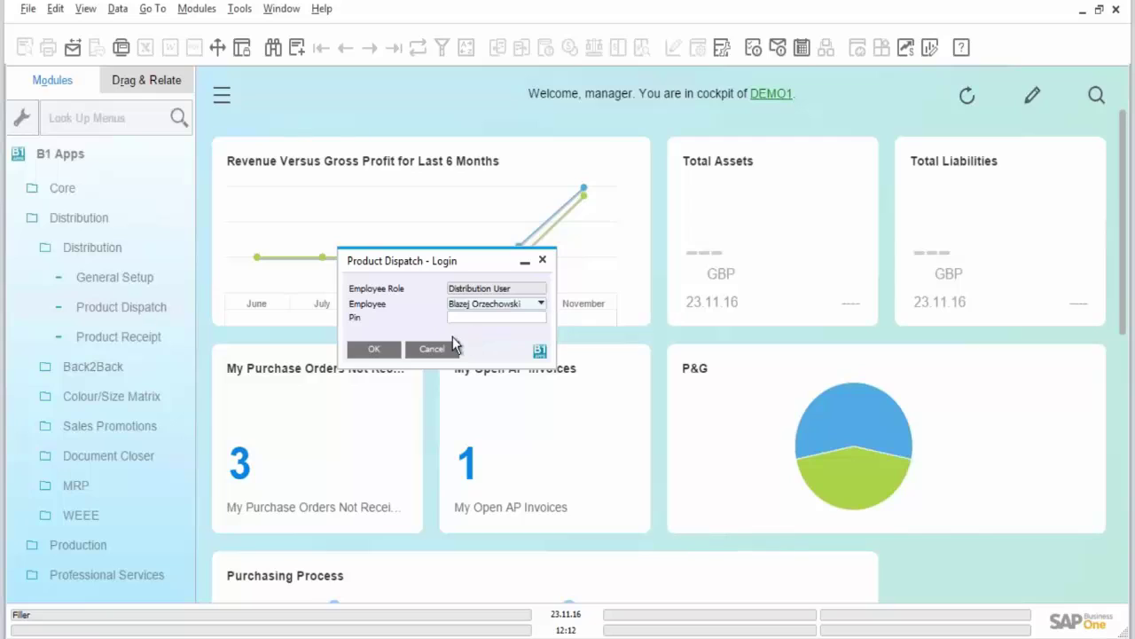
{"action": "left_click", "coordinate": [372, 352]}
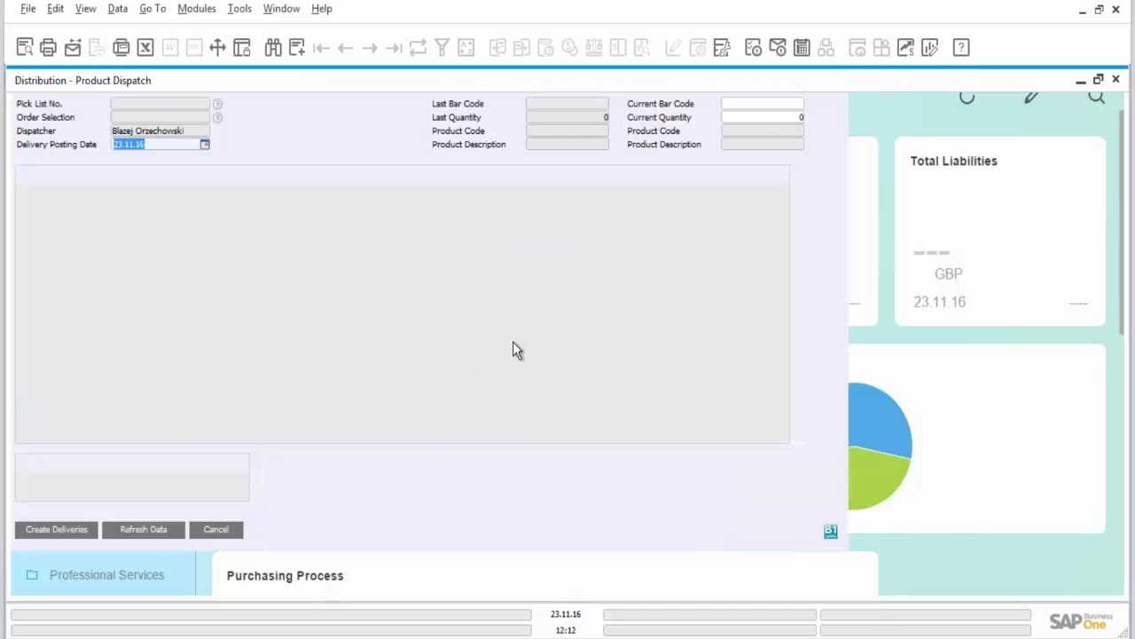
{"action": "double_click", "coordinate": [276, 76]}
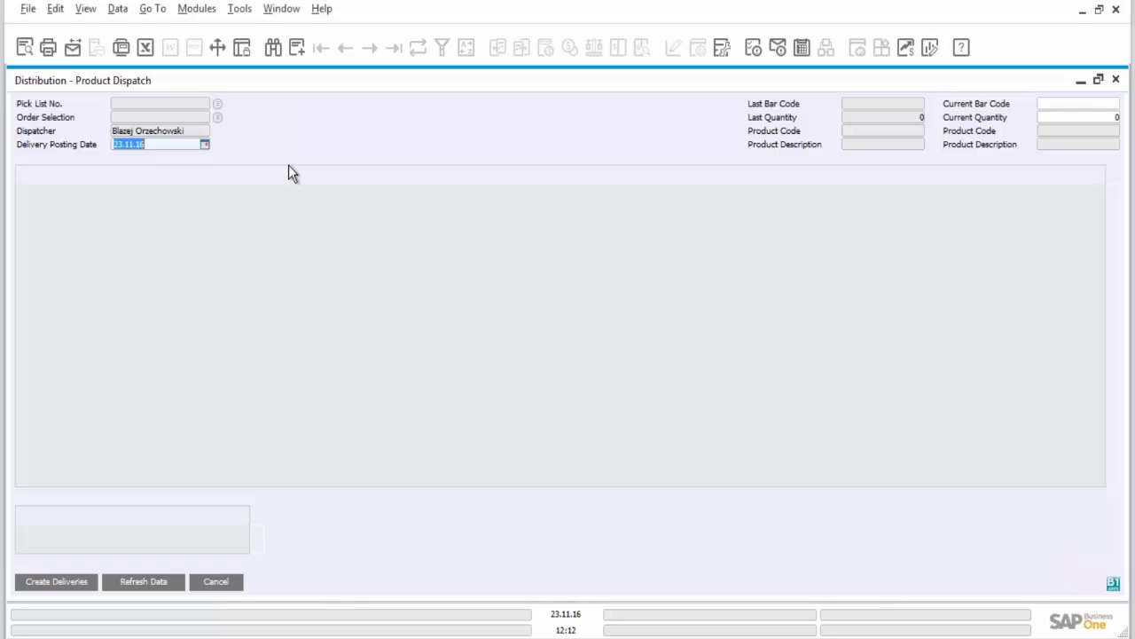
- Load sales order 29 for customer Maxi-Teq, dated 23.11.16, into the product dispatch
{"action": "left_click", "coordinate": [217, 118]}
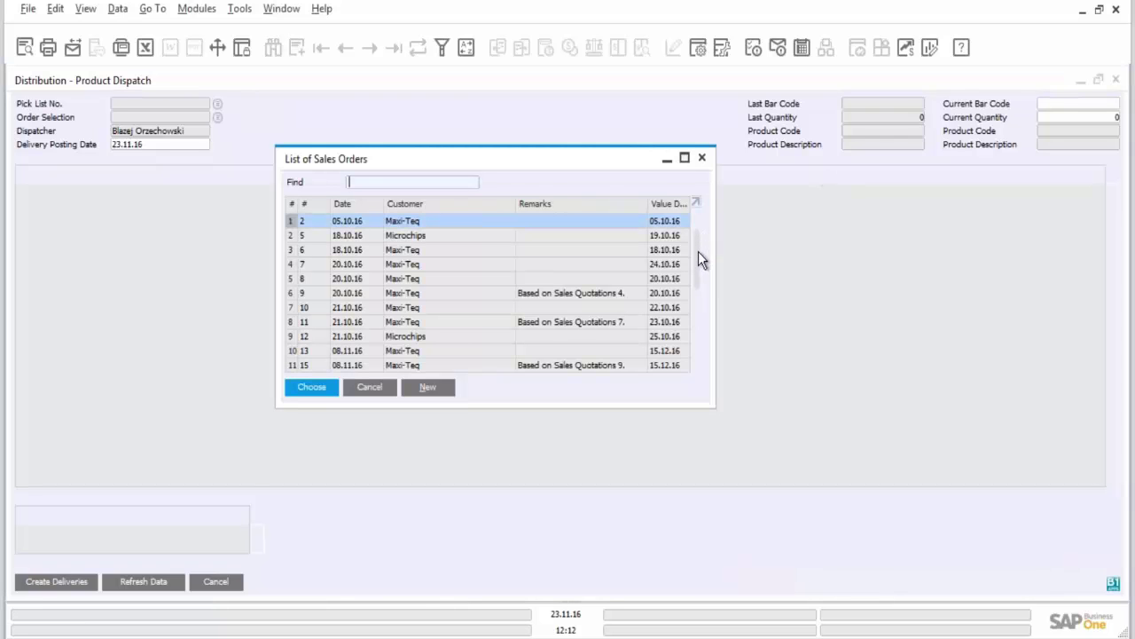
{"action": "left_click_drag", "start_coordinate": [698, 251], "coordinate": [697, 377]}
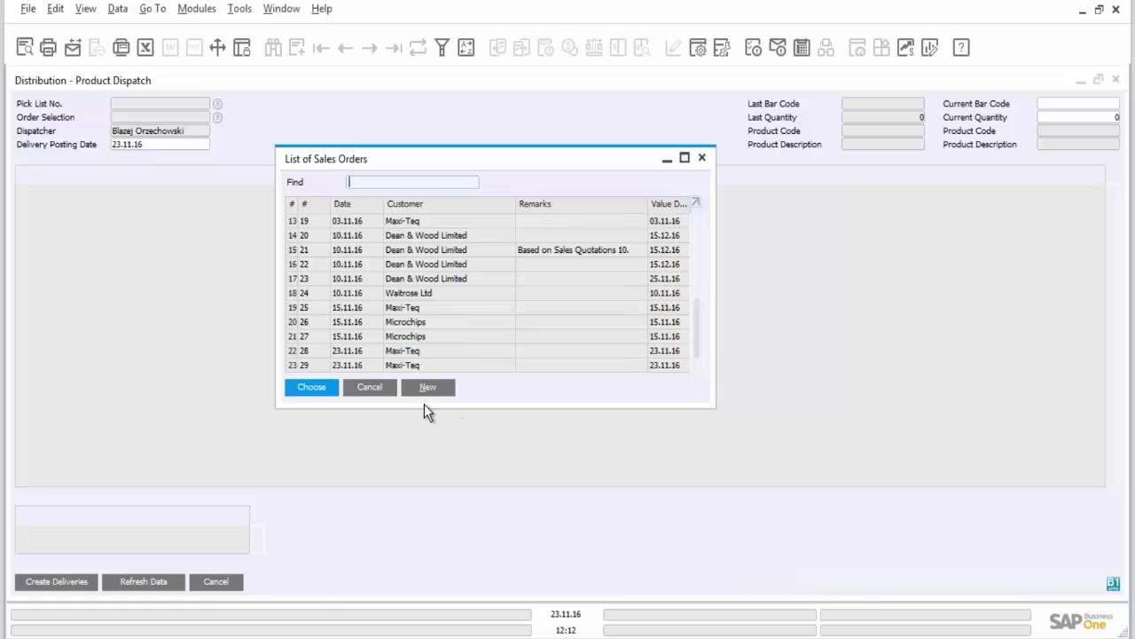
{"action": "left_click", "coordinate": [321, 364]}
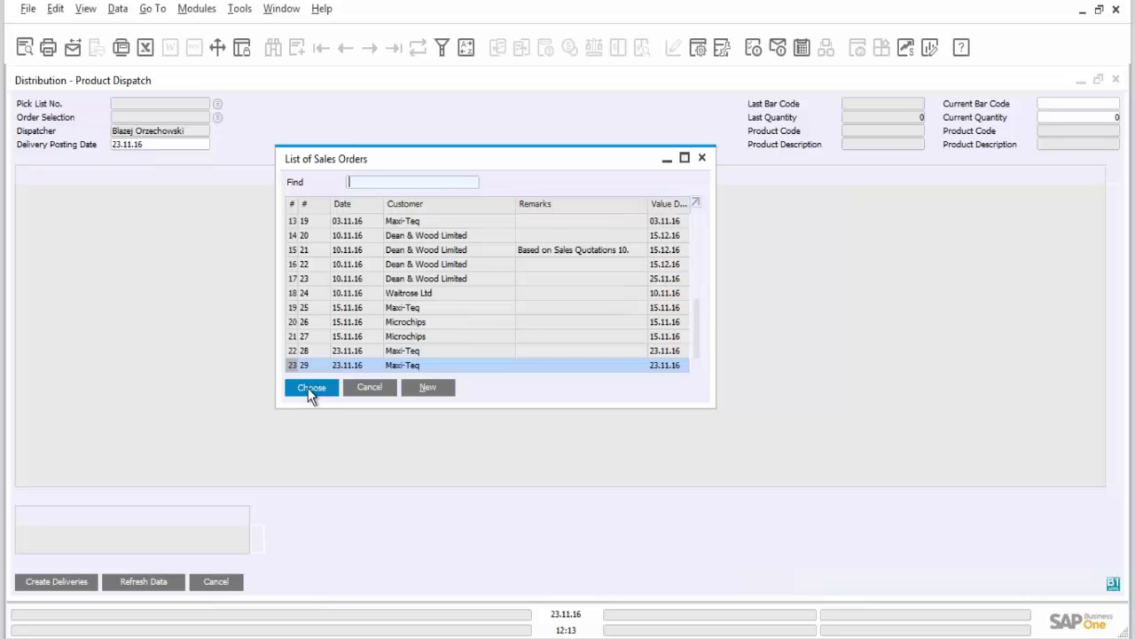
{"action": "left_click", "coordinate": [308, 387]}
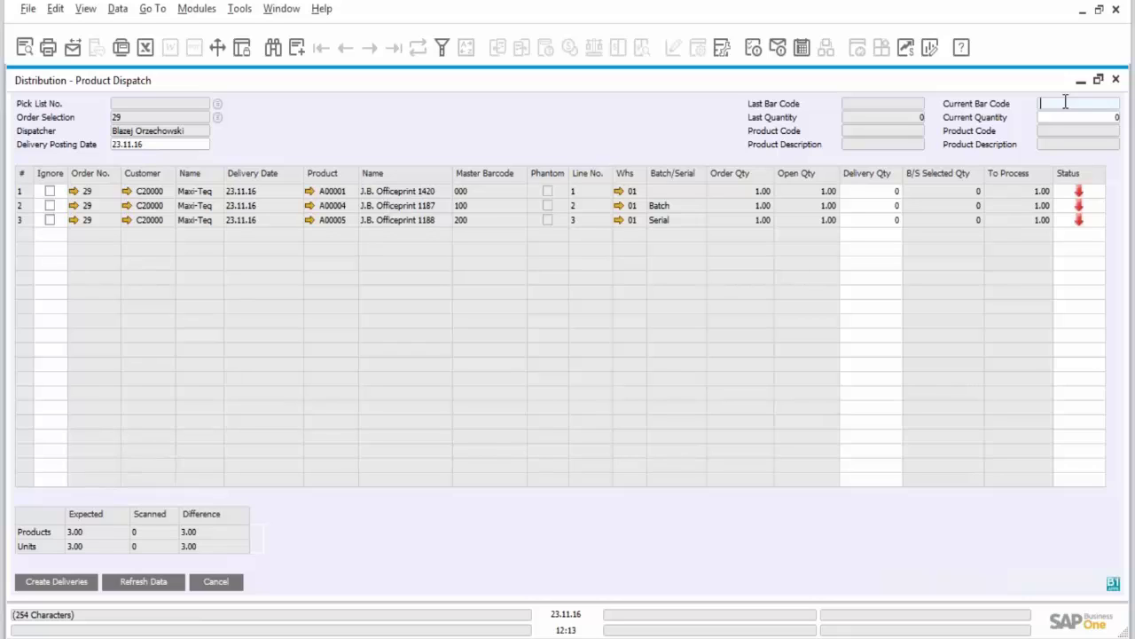
{"action": "type", "text": "000"}
{"action": "key", "text": "BackSpace"}
{"action": "key", "text": "BackSpace"}
{"action": "key", "text": "BackSpace"}
{"action": "type", "text": "2"}
{"action": "key", "text": "BackSpace"}
- Dispatch a quantity of 1 for barcode 100 and open the batch number selection for that line
{"action": "type", "text": "100"}
{"action": "key", "text": "Tab"}
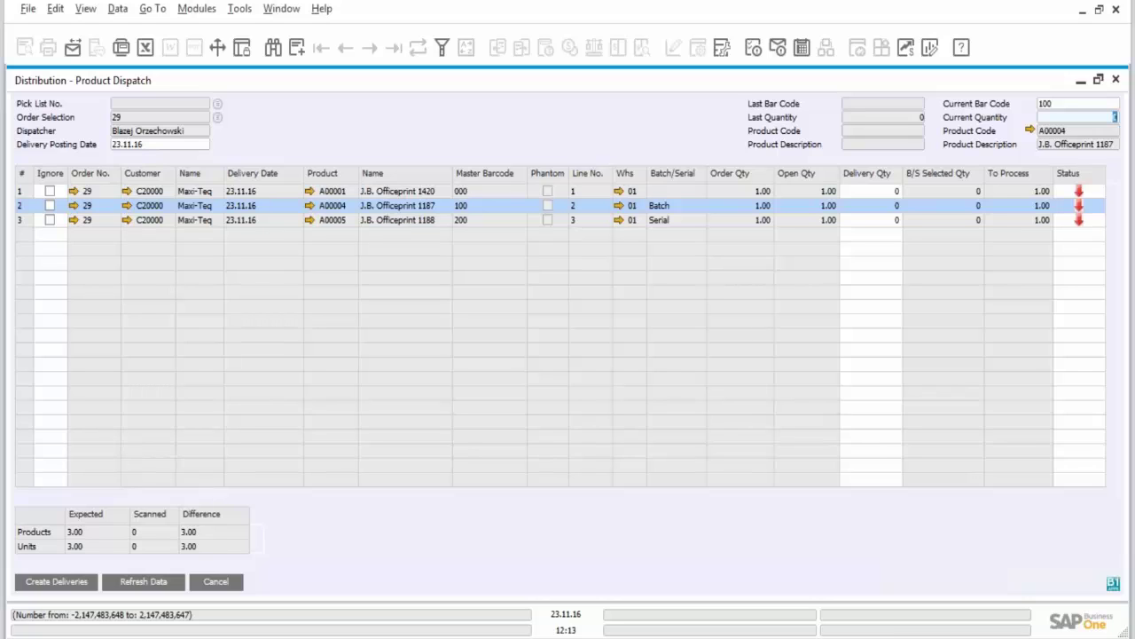
{"action": "type", "text": "1"}
{"action": "key", "text": "Return"}
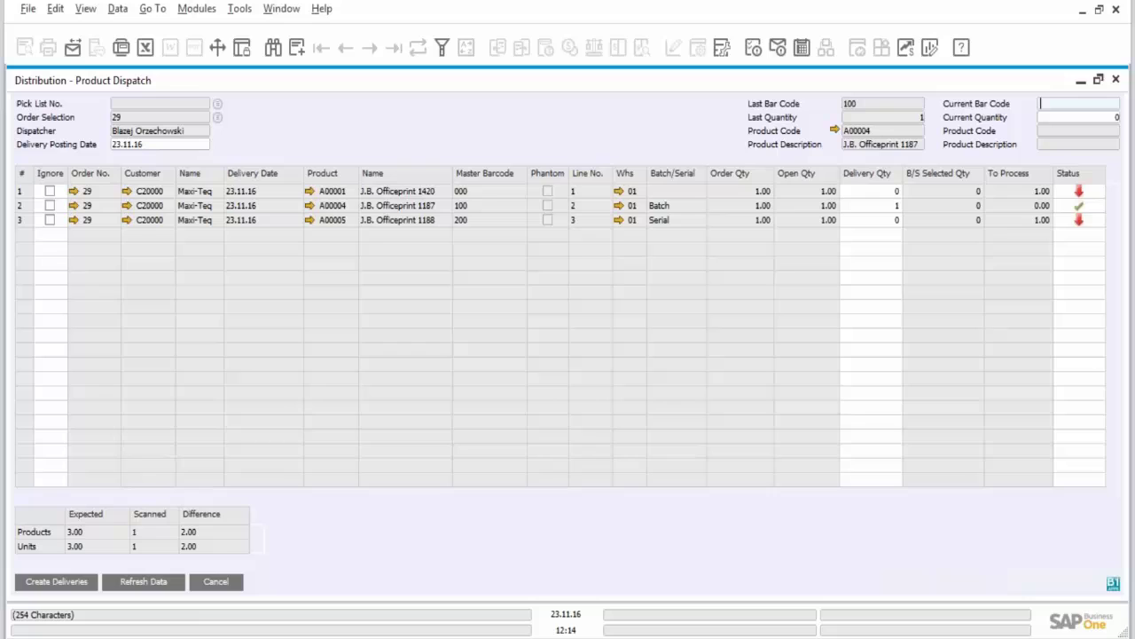
{"action": "left_click", "coordinate": [1078, 206]}
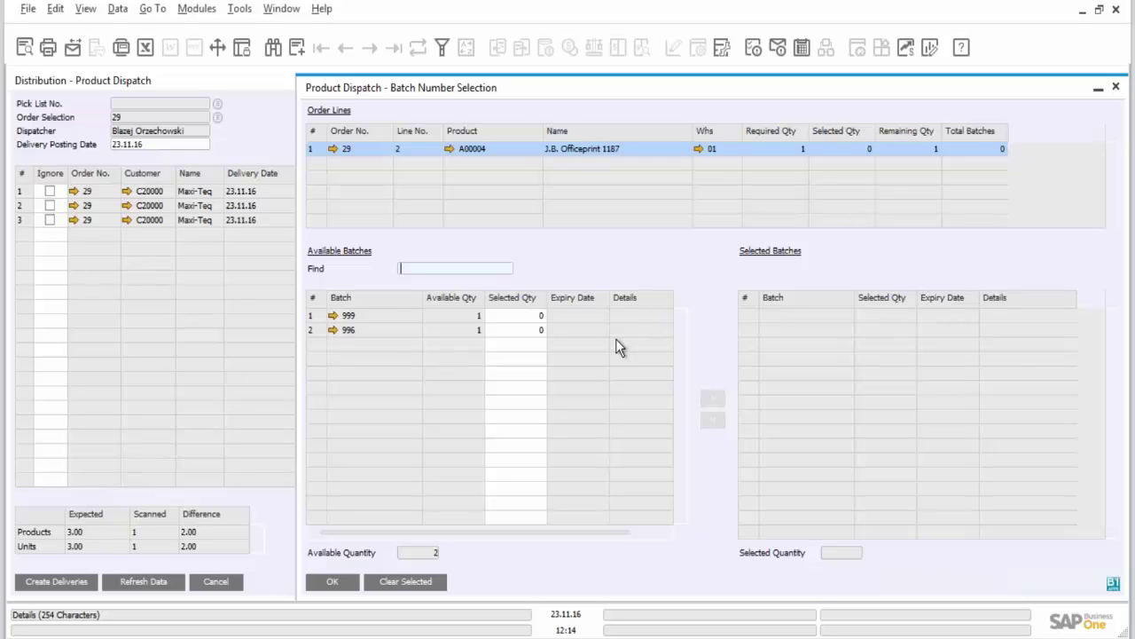
- Allocate a quantity of 1 from batch 996 to the A00004 line and save the batch selection
{"action": "left_click", "coordinate": [525, 331]}
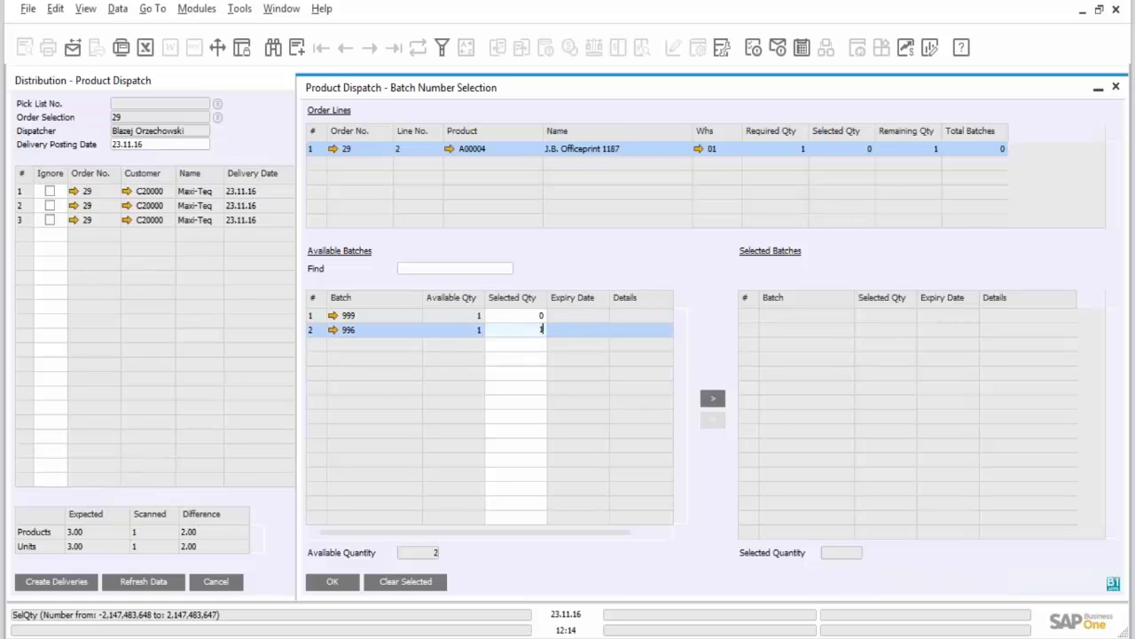
{"action": "left_click", "coordinate": [724, 400]}
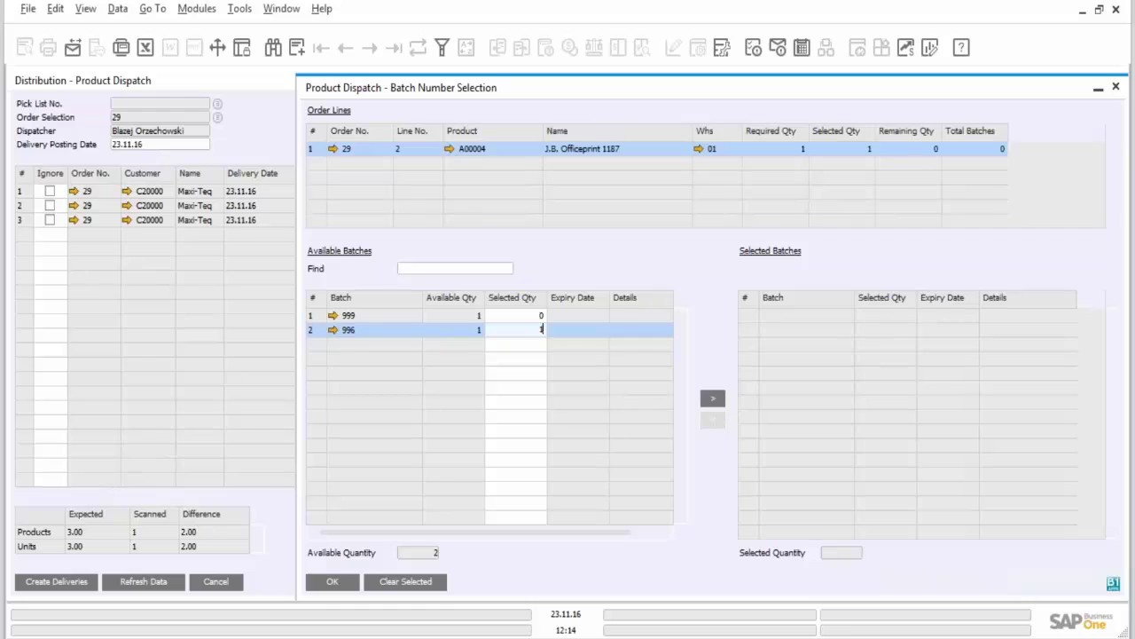
{"action": "left_click", "coordinate": [333, 581]}
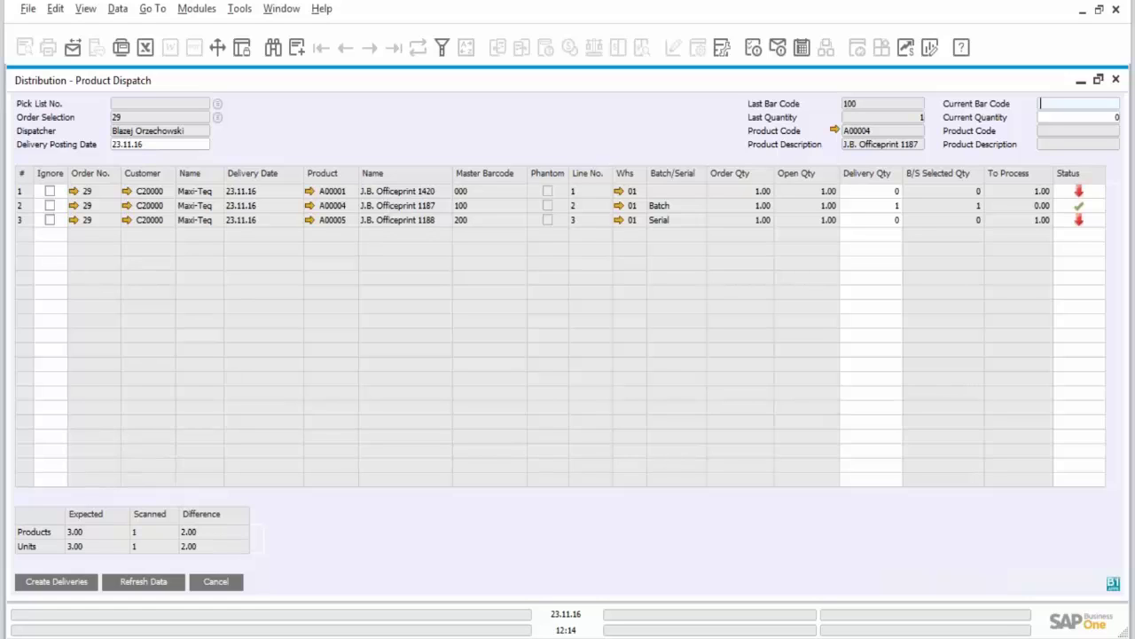
- Dispatch a quantity of 2 for barcode 000 and remove the excess over the ordered quantity
{"action": "type", "text": "000"}
{"action": "key", "text": "Return"}
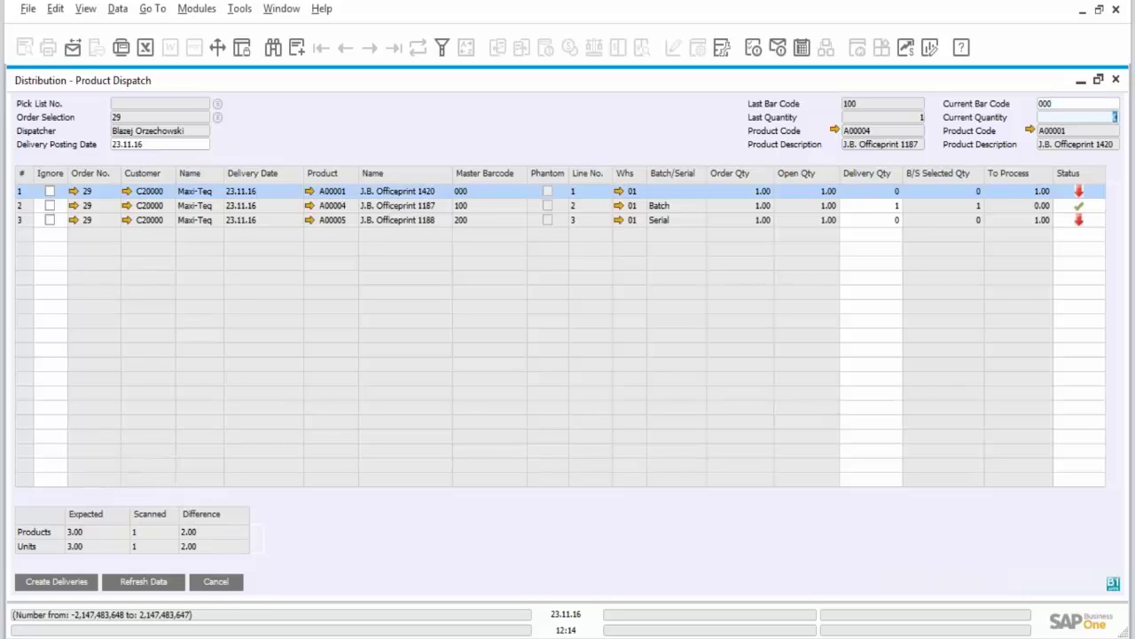
{"action": "type", "text": "2"}
{"action": "key", "text": "Return"}
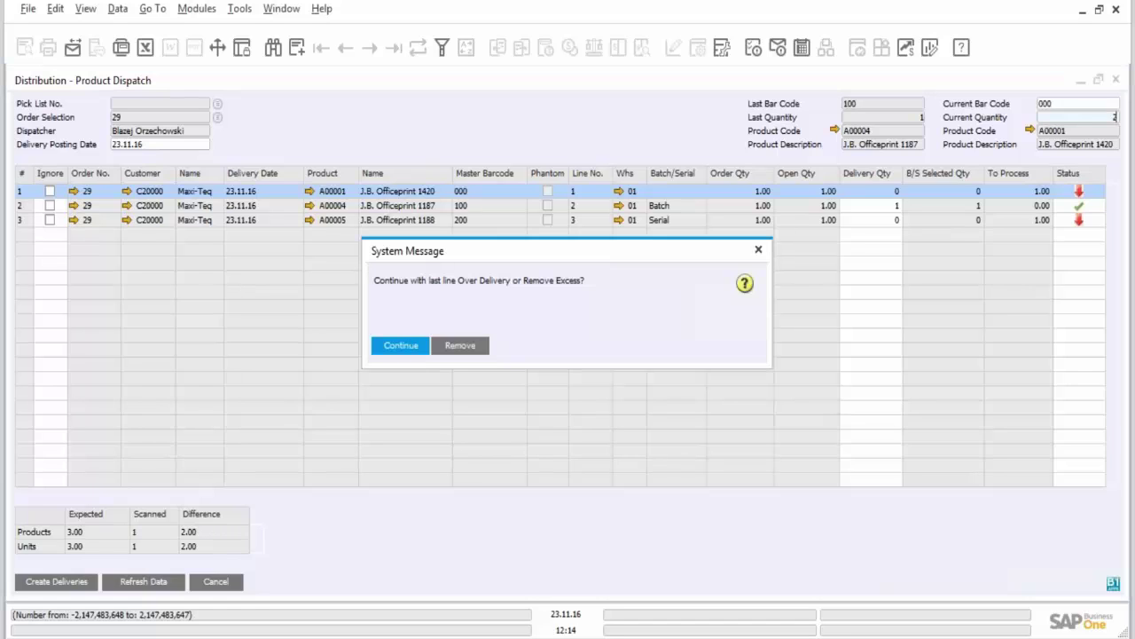
{"action": "left_click", "coordinate": [410, 348]}
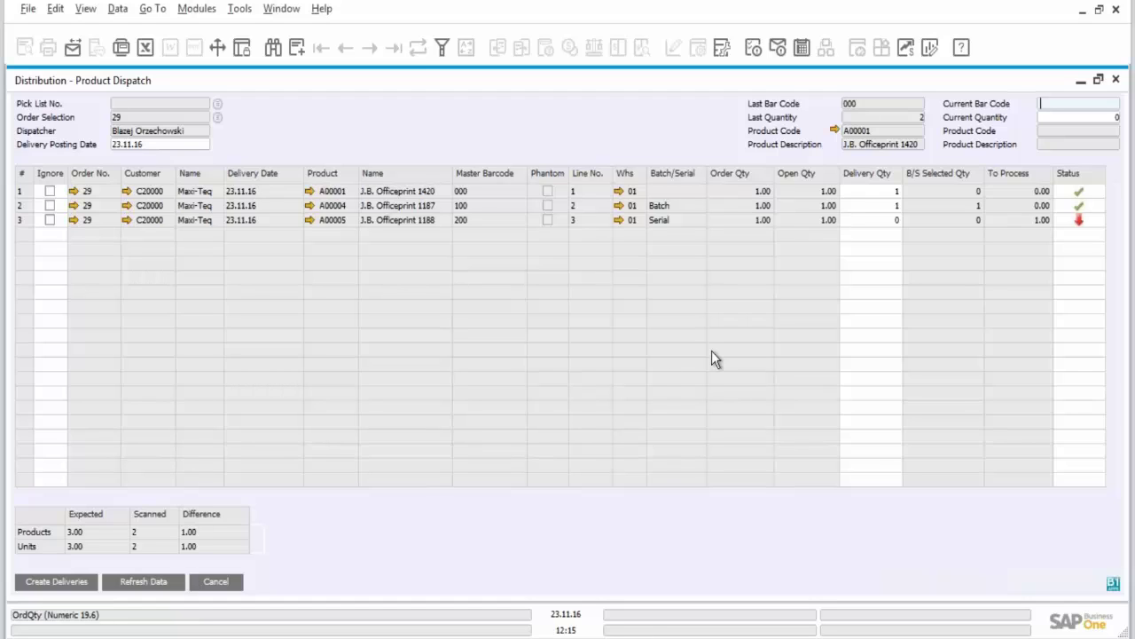
- Create the delivery from the dispatched lines and open the delivery document linked to product A00001
{"action": "left_click", "coordinate": [60, 581]}
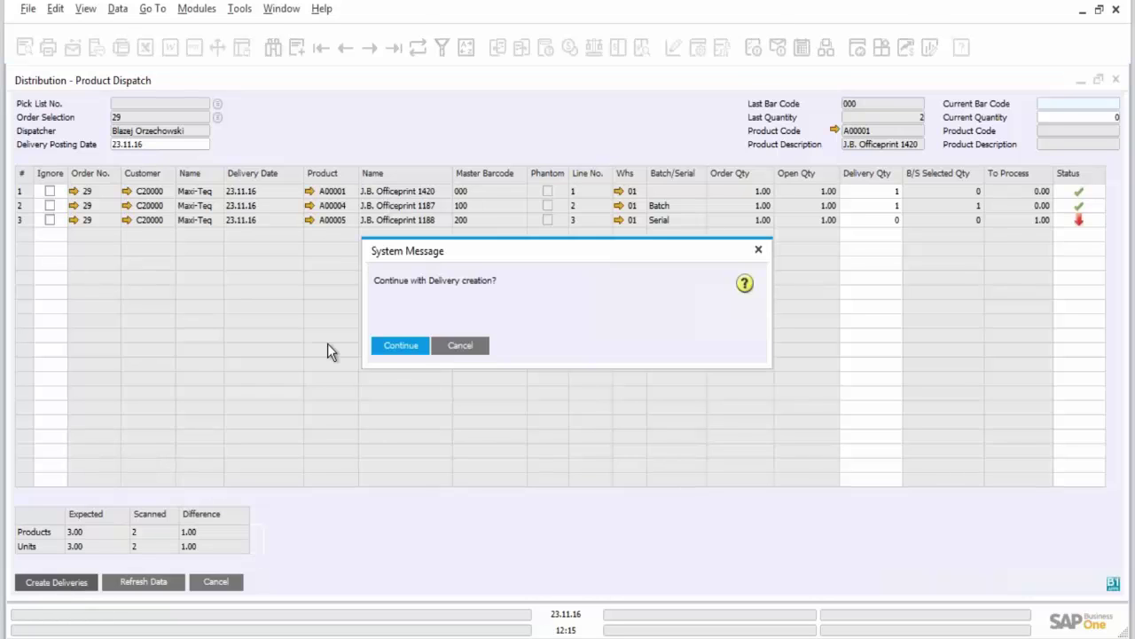
{"action": "left_click", "coordinate": [400, 346]}
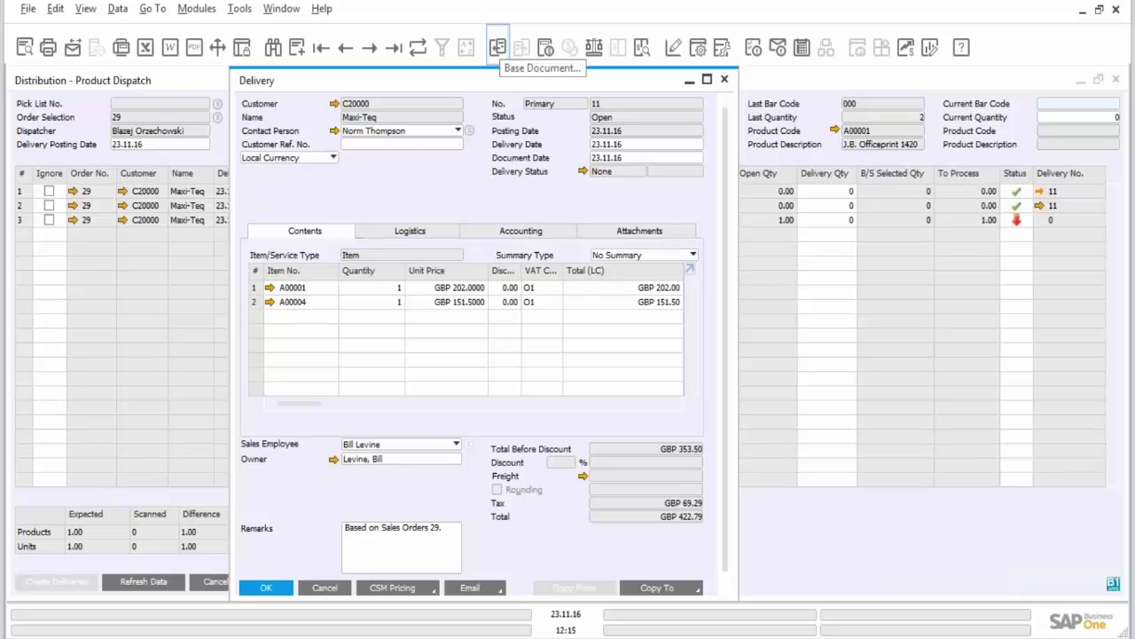
- Review the base sales order of the delivery and return to the delivery document
{"action": "left_click", "coordinate": [498, 47]}
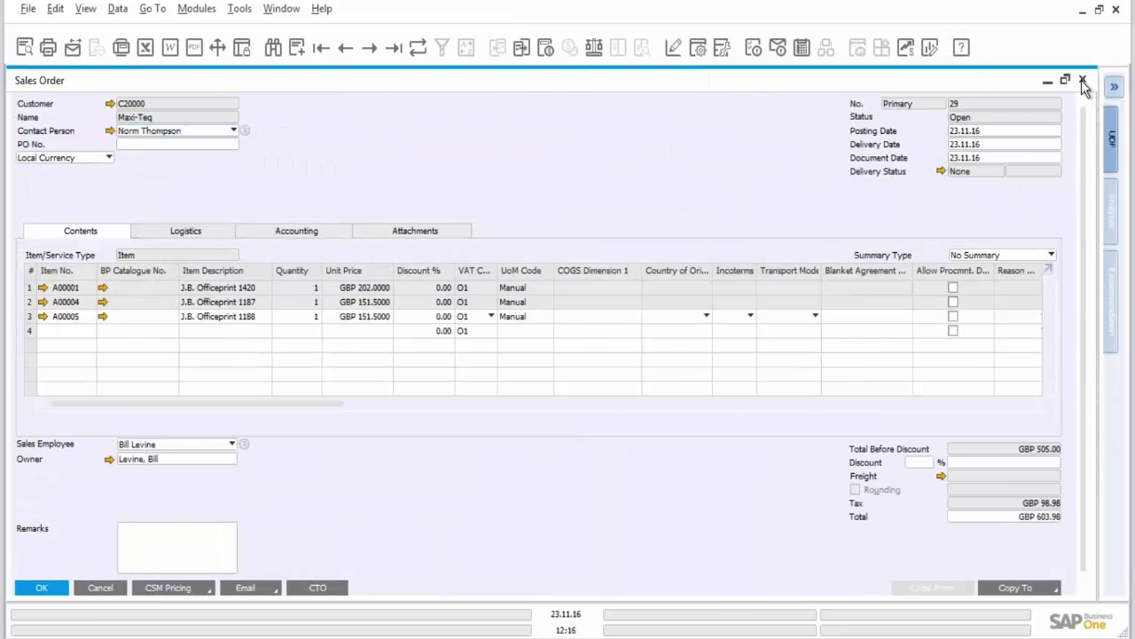
{"action": "left_click", "coordinate": [1114, 86]}
{"action": "key", "text": "Escape"}
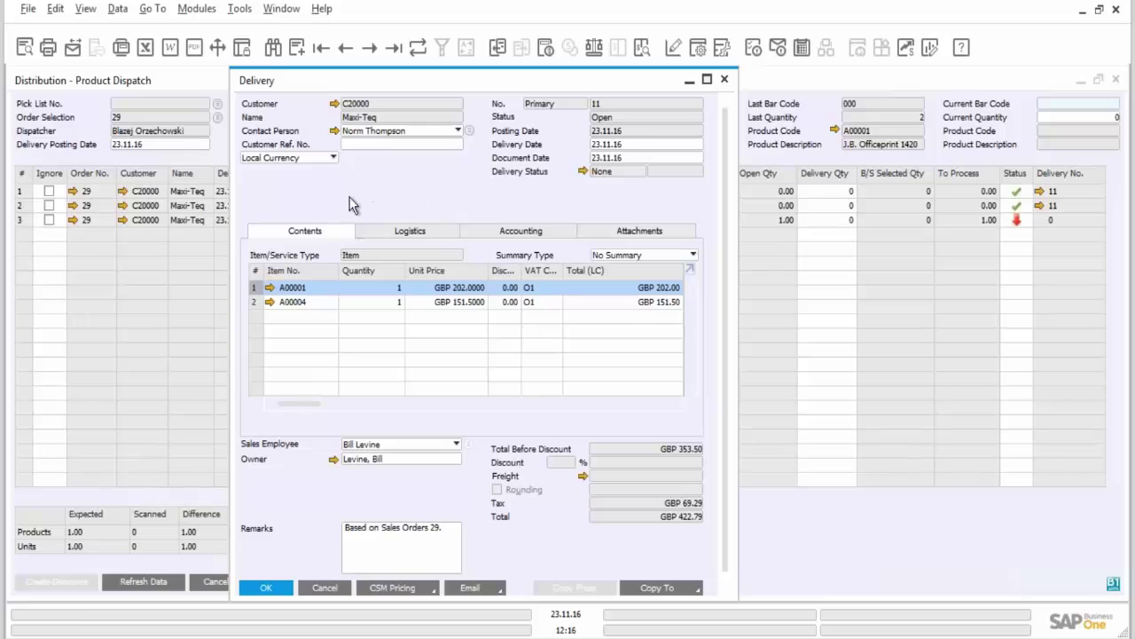
- Review the batch number transactions report for the delivery, and close both the report and the delivery
{"action": "right_click", "coordinate": [349, 198]}
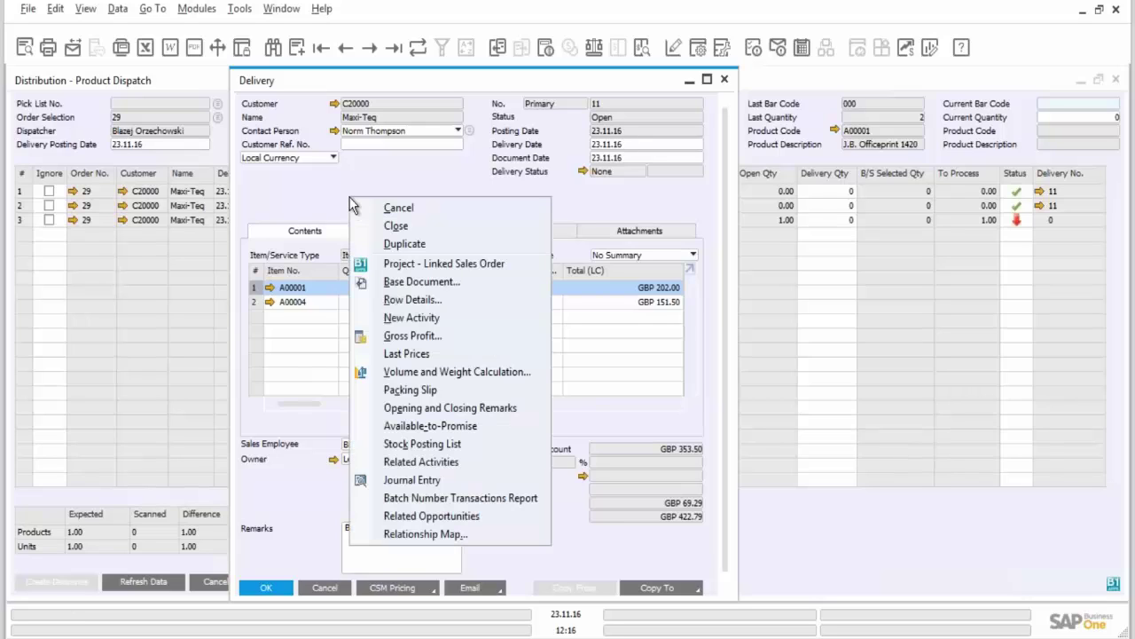
{"action": "left_click", "coordinate": [421, 498]}
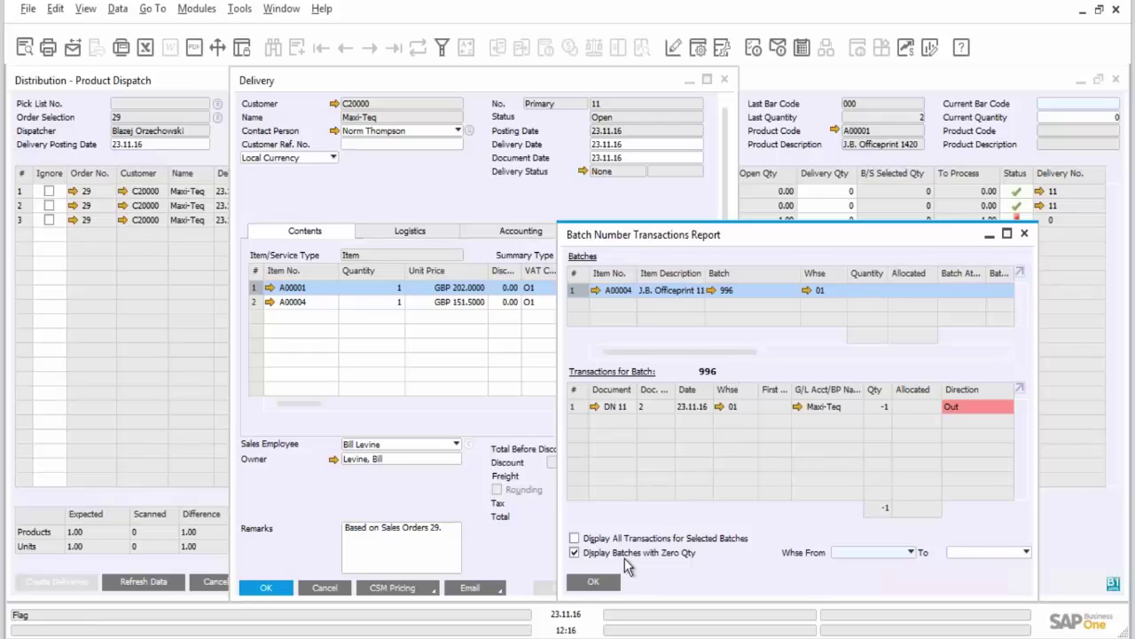
{"action": "left_click", "coordinate": [594, 583]}
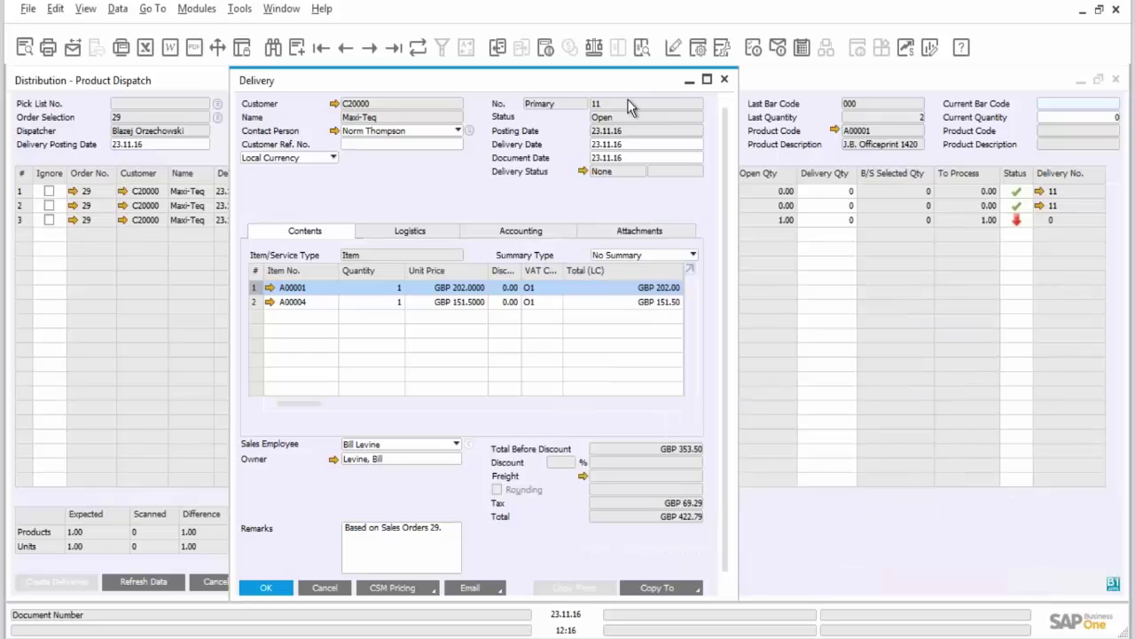
{"action": "left_click", "coordinate": [726, 81]}
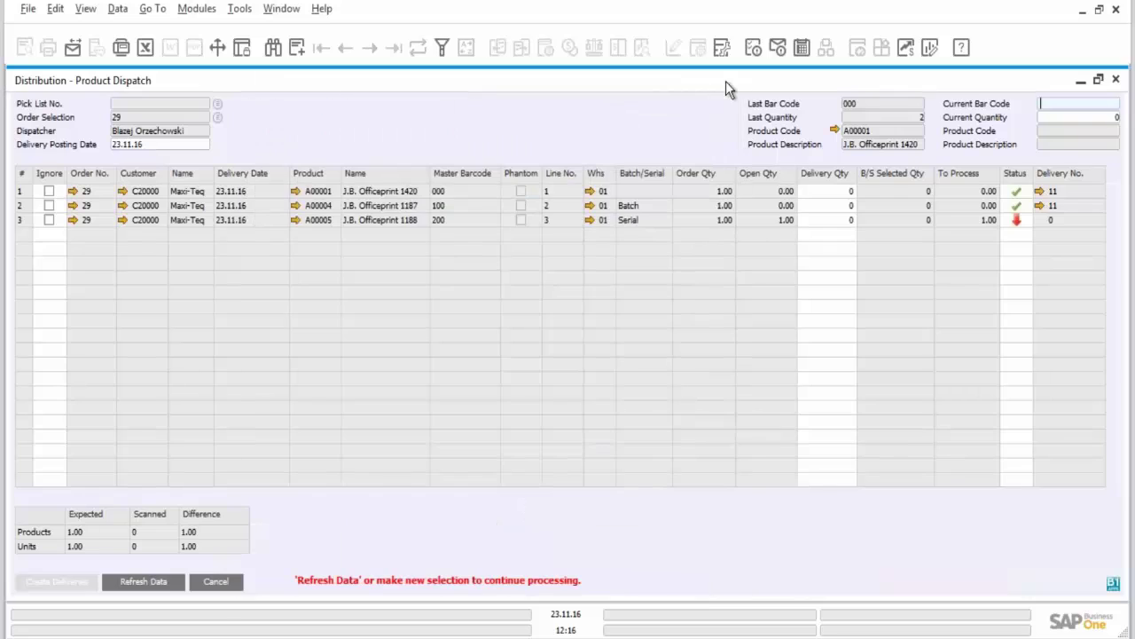